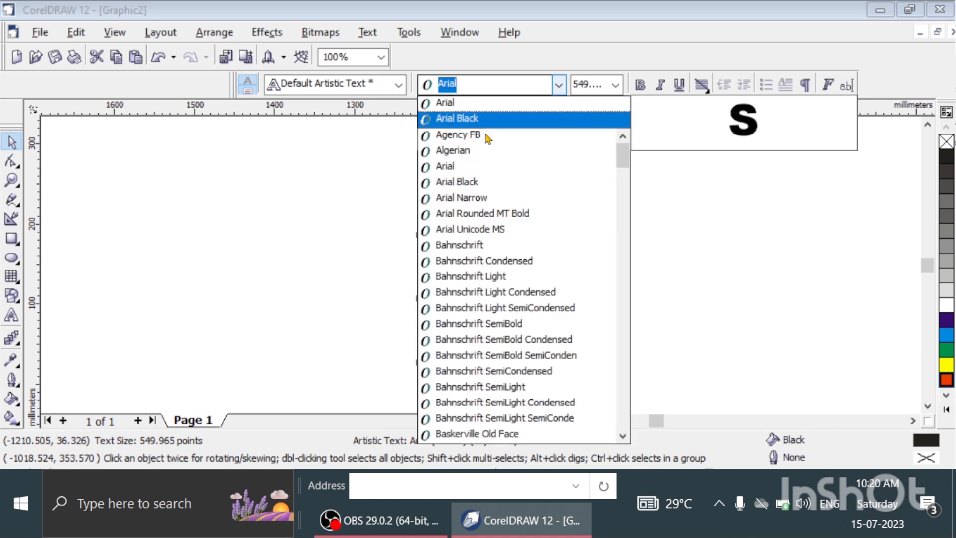
Set the letter S in Arial Black and enlarge it to about 805 points in the middle of the view.
left_click(457, 118)
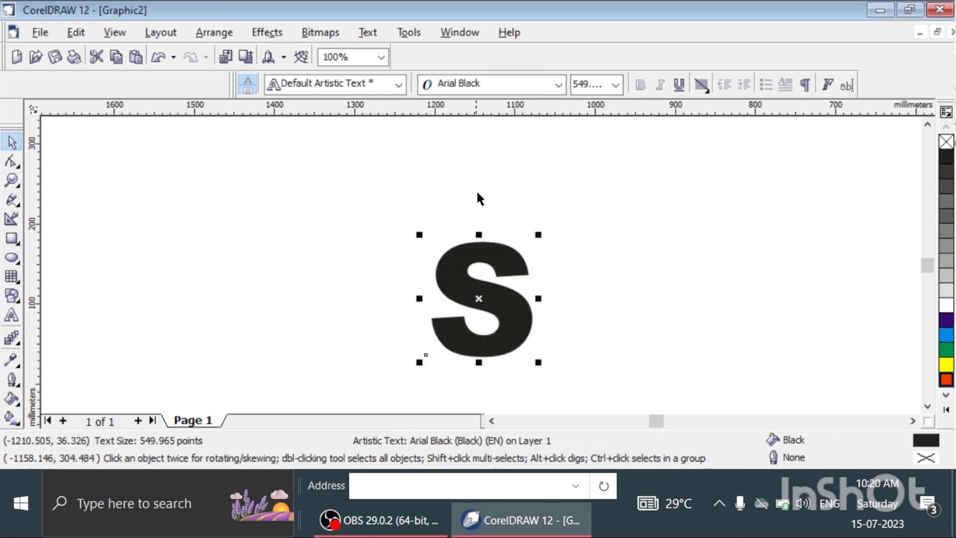
left_click_drag(463, 240, 421, 174)
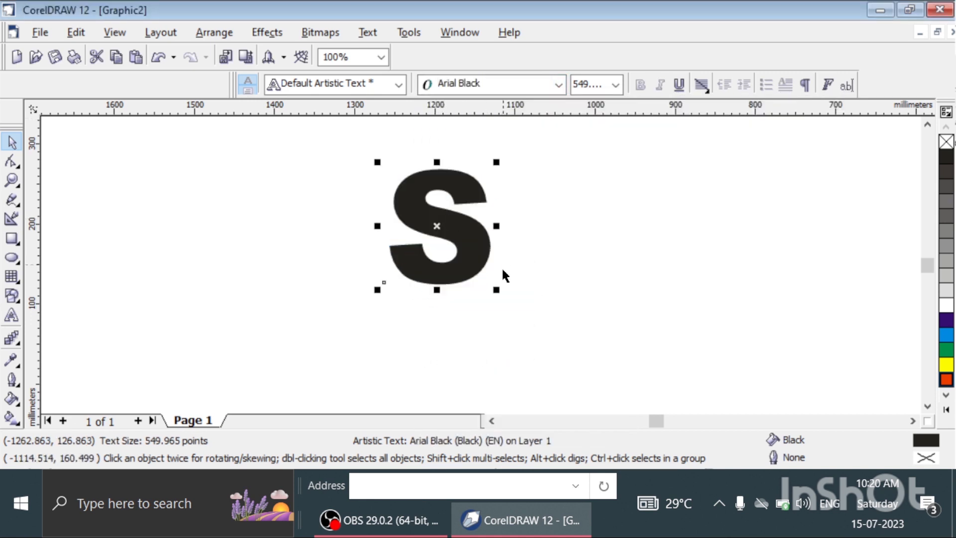
left_click_drag(494, 286, 557, 337)
left_click_drag(499, 252, 485, 254)
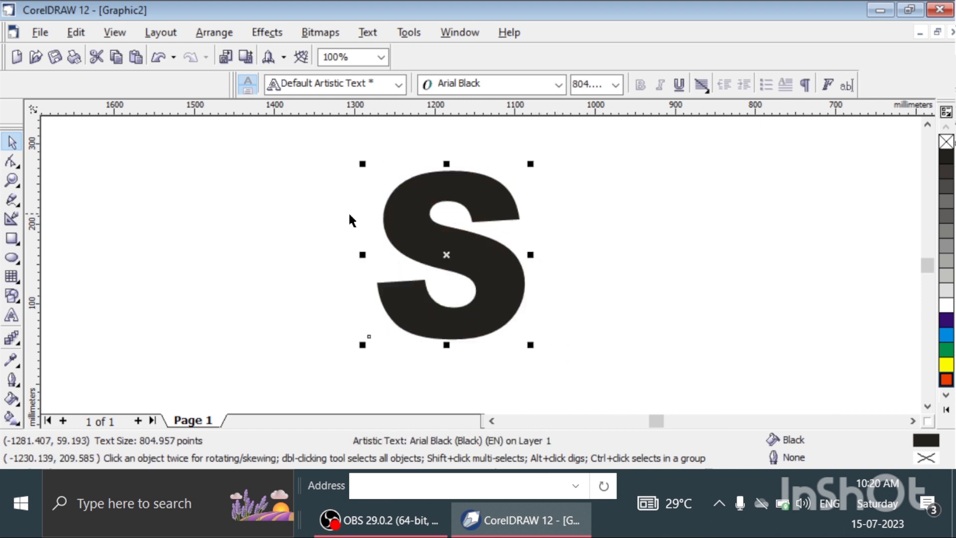
Draw a rectangle about 268 mm by 48 mm across the upper edge of the S.
left_click(12, 239)
mouse_move(361, 159)
left_mouse_down()
mouse_move(443, 177)
mouse_move(576, 185)
left_mouse_up()
mouse_move(468, 152)
left_mouse_down()
mouse_move(468, 140)
mouse_move(461, 157)
left_mouse_up()
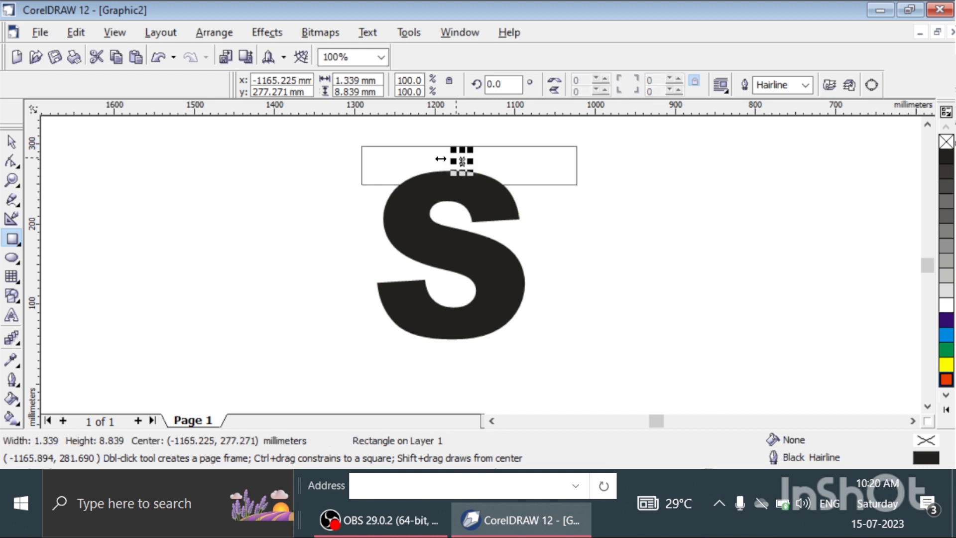
left_click(11, 159)
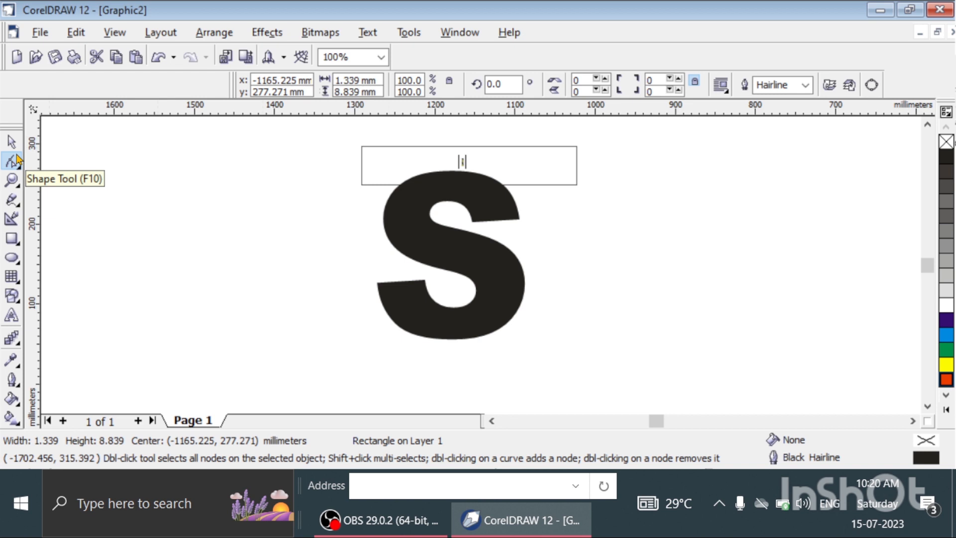
key("Delete")
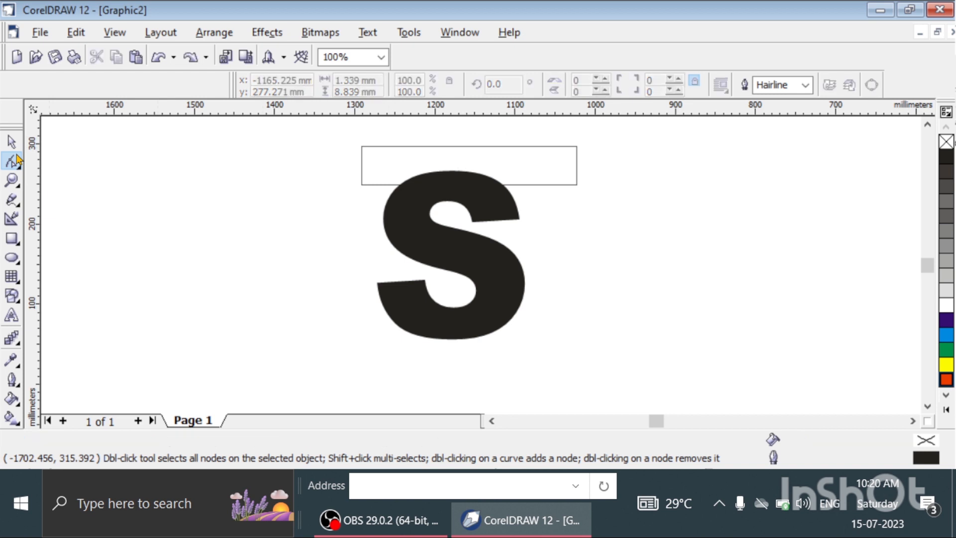
Nudge the rectangle up by 7.62 mm and use it to trim the top of the S.
left_click(11, 142)
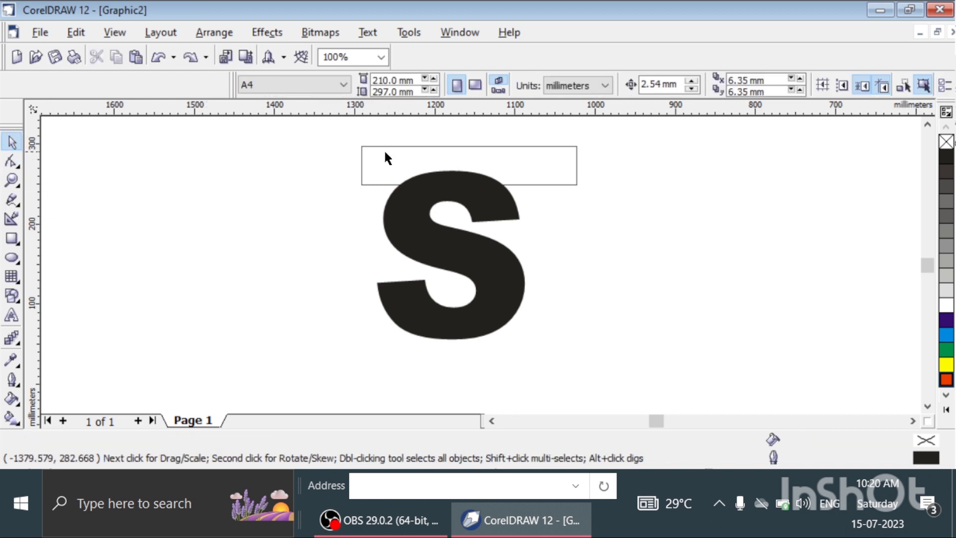
left_click(395, 149)
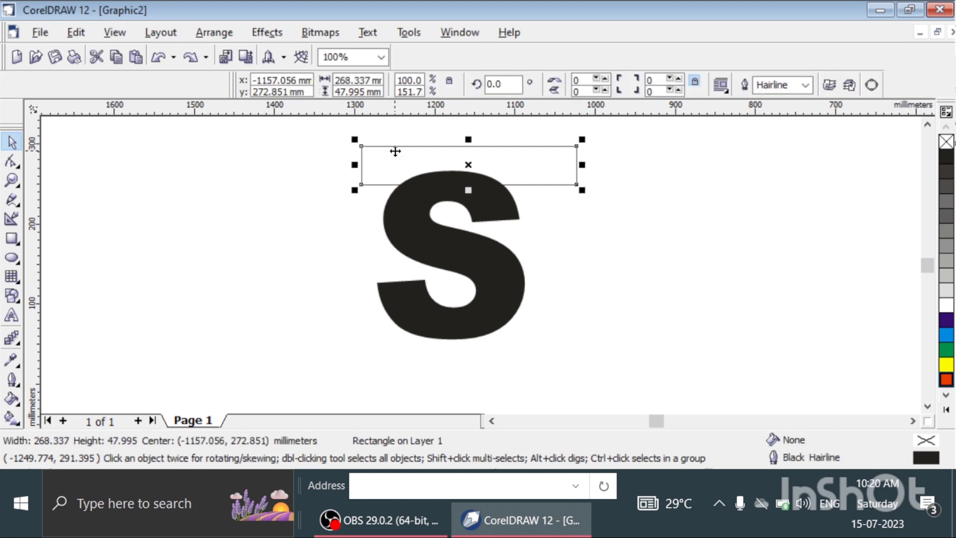
key("Up")
key("Up")
key("Up")
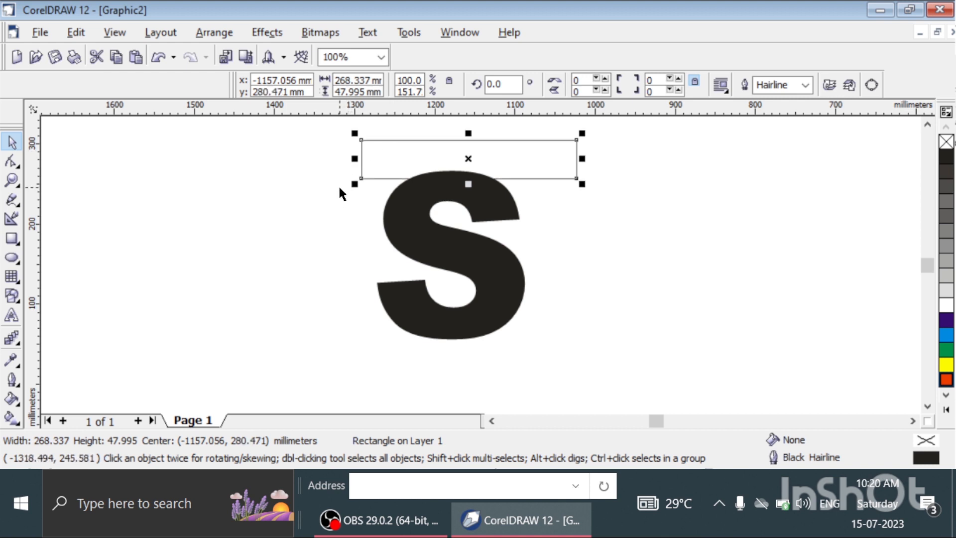
left_click(394, 207, "shift")
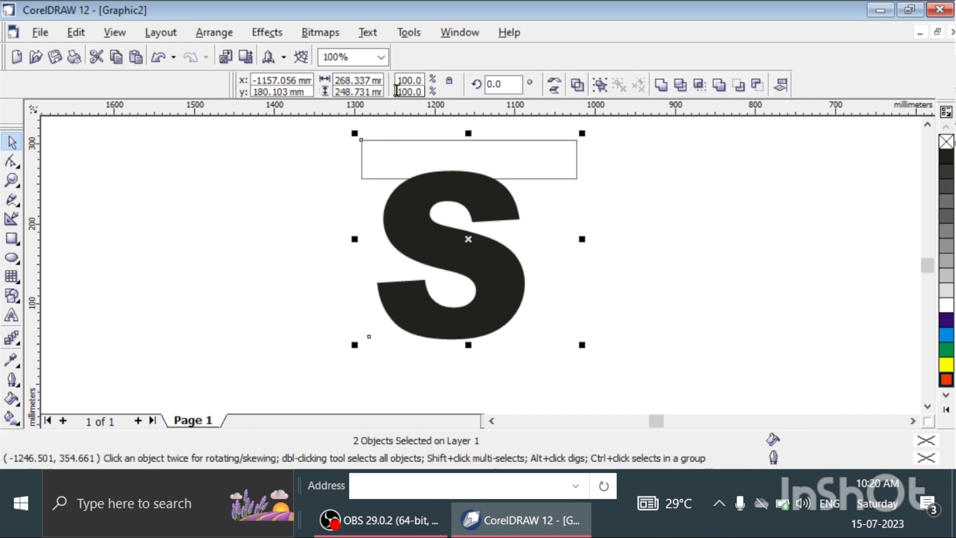
left_click(680, 87)
Move the rectangle over the bottom of the S, extend its height to about 56 mm, and trim the letter with it.
left_click(525, 152)
left_click(508, 153)
left_click_drag(508, 154, 494, 315)
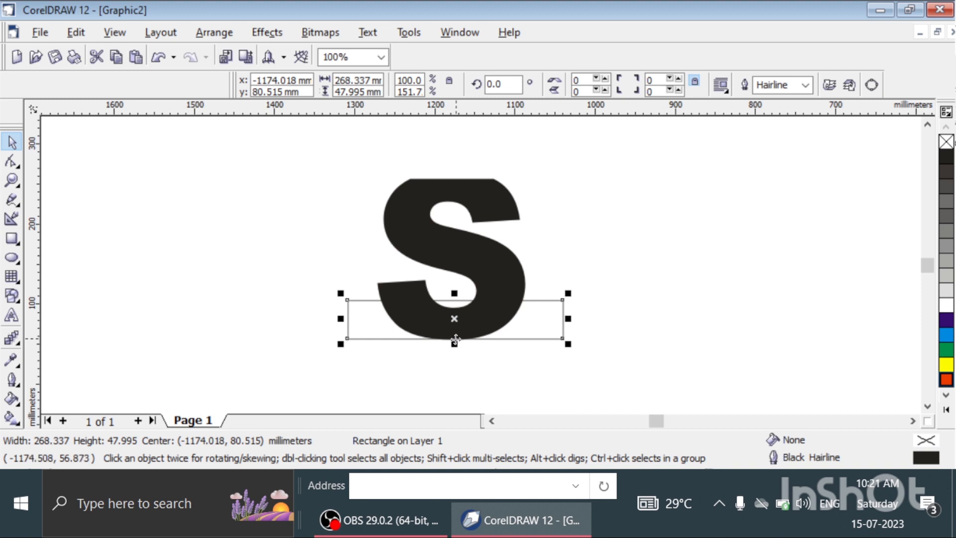
left_click_drag(454, 344, 454, 351)
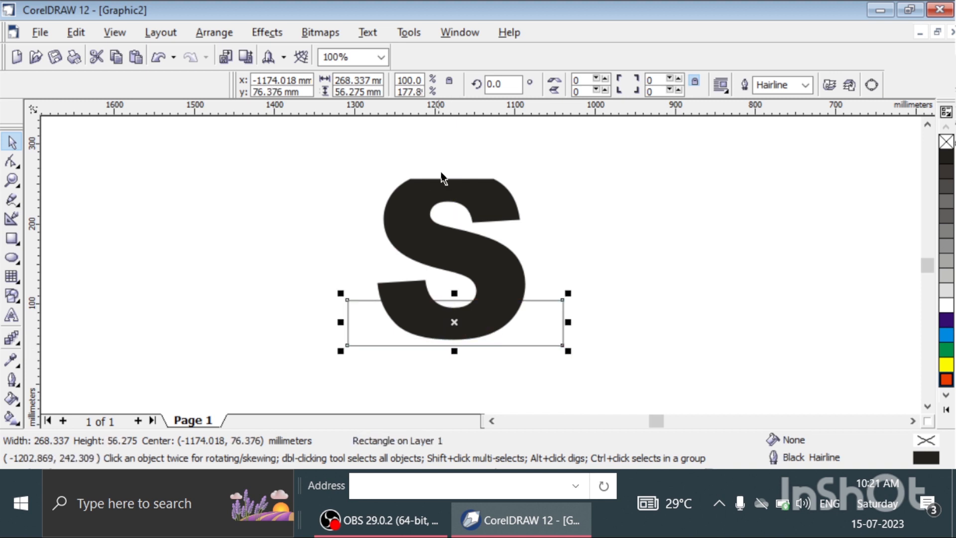
left_click(453, 205, "shift")
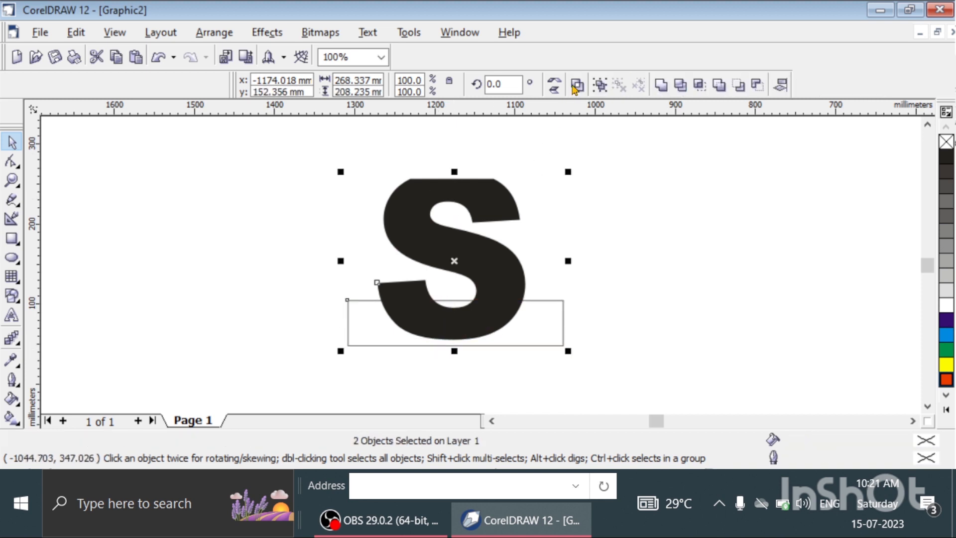
left_click(680, 88)
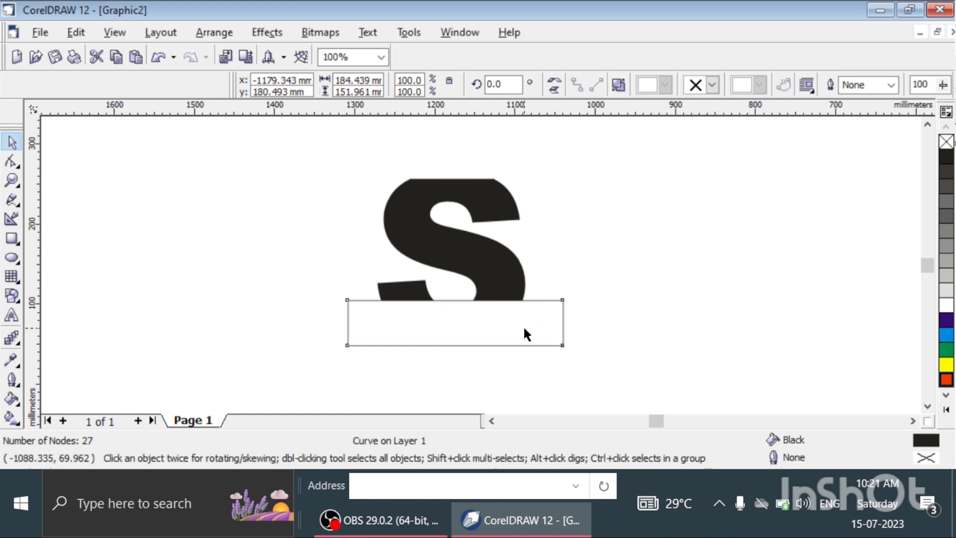
Rotate the rectangle to about 90.5 degrees and place it upright against the right side of the S.
left_click_drag(525, 329, 723, 317)
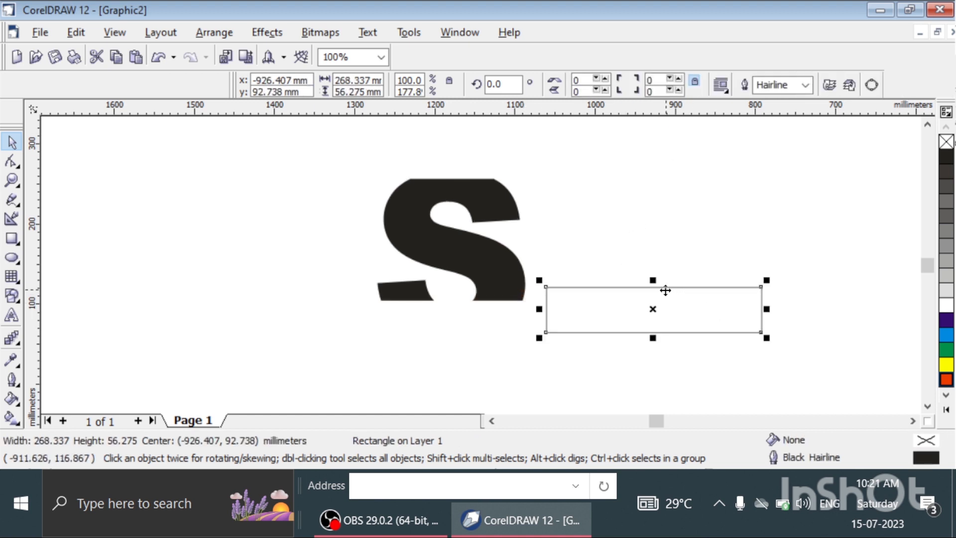
left_click(653, 309)
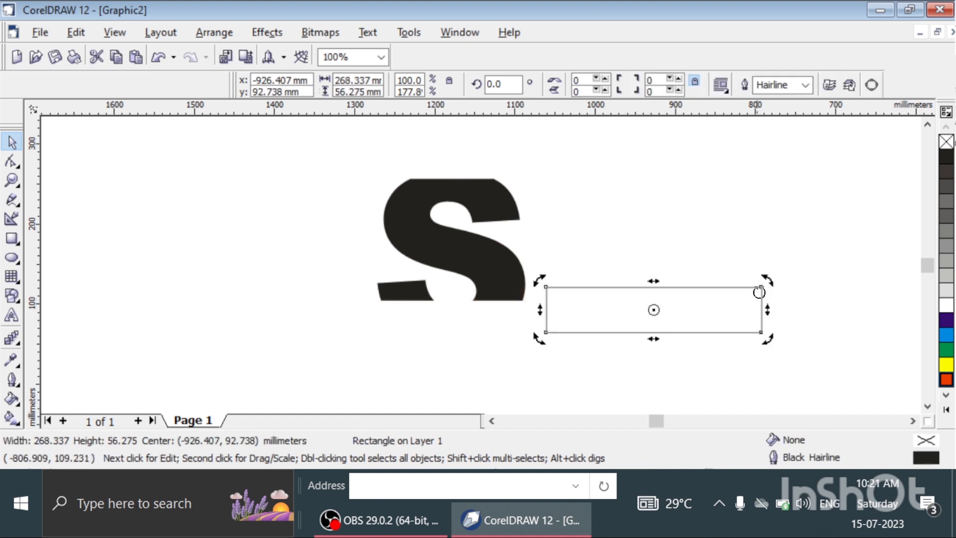
left_click_drag(764, 279, 630, 218)
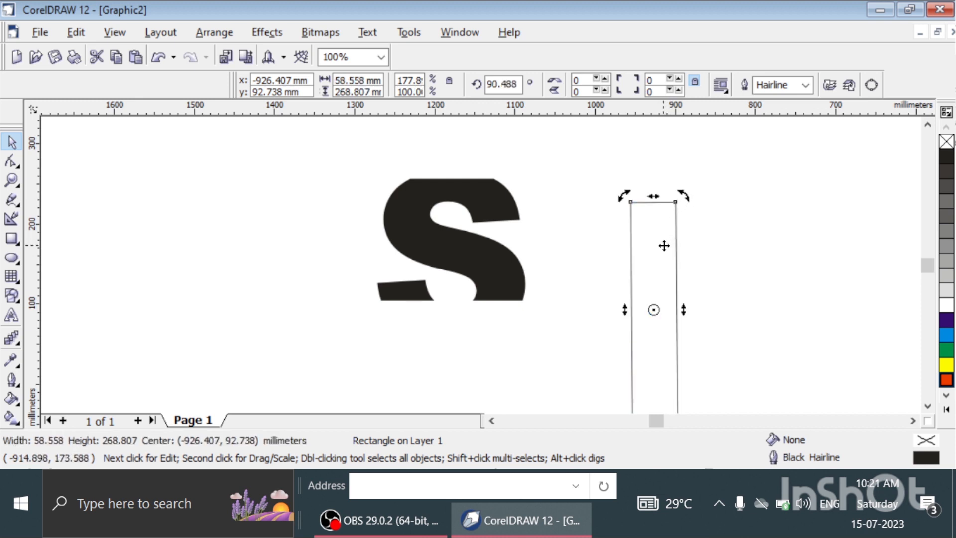
left_click_drag(666, 245, 558, 195)
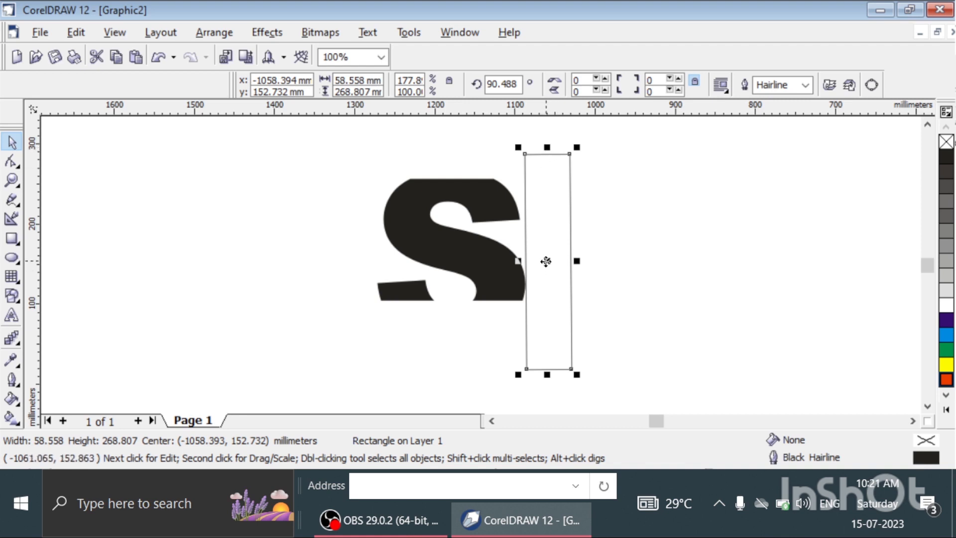
Adjust the rectangle's rotation to about 91 degrees, overlap it with the S's right edge, and trim the letter.
left_click(546, 256)
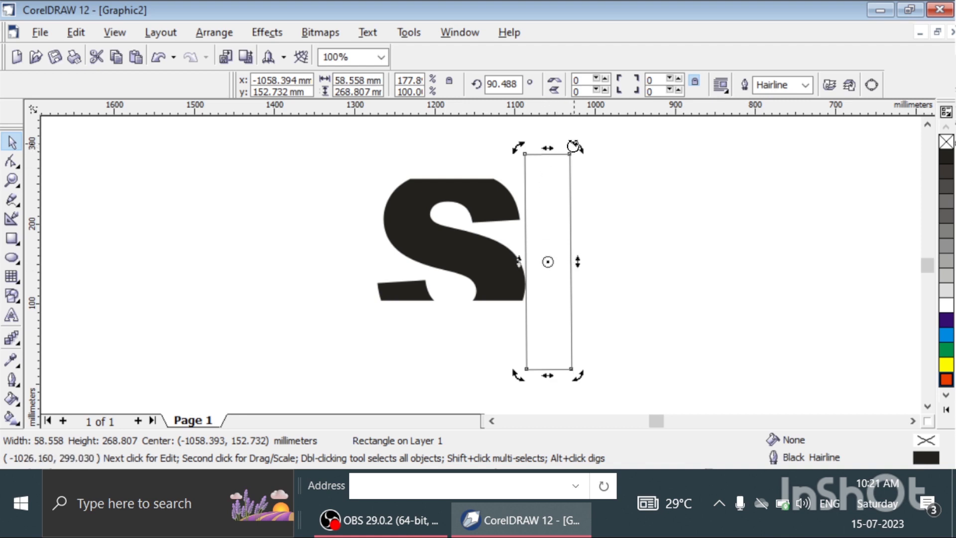
left_click_drag(572, 146, 590, 142)
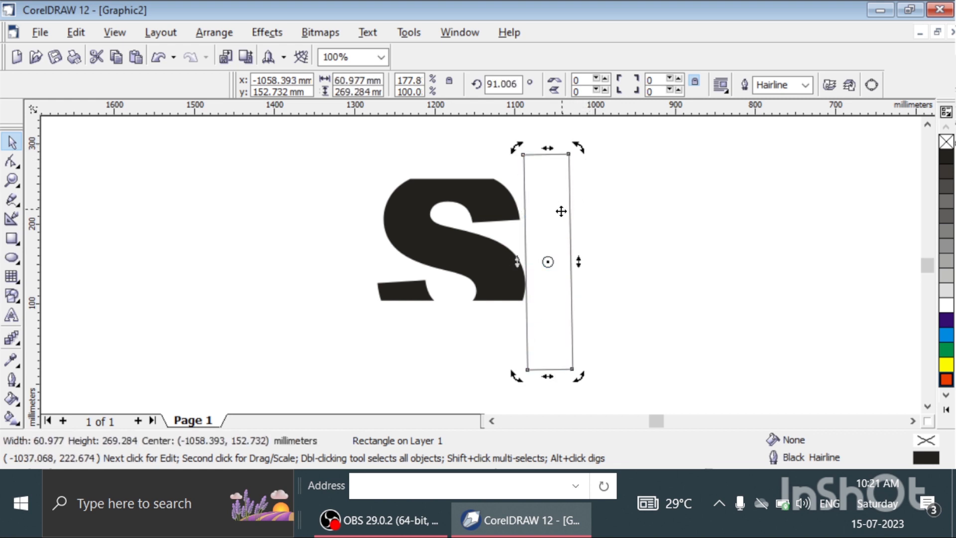
mouse_move(552, 223)
left_mouse_down()
mouse_move(530, 220)
mouse_move(542, 221)
left_mouse_up()
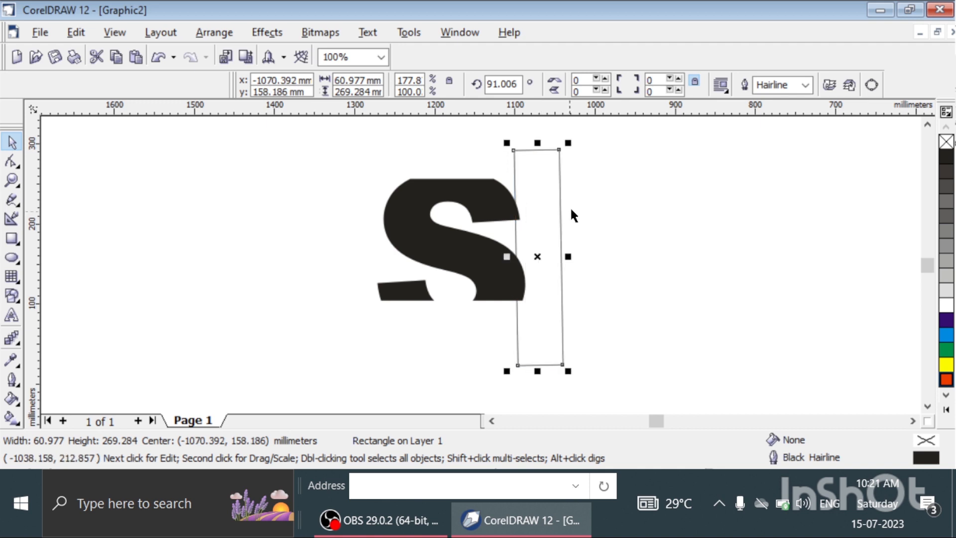
left_click(492, 227, "shift")
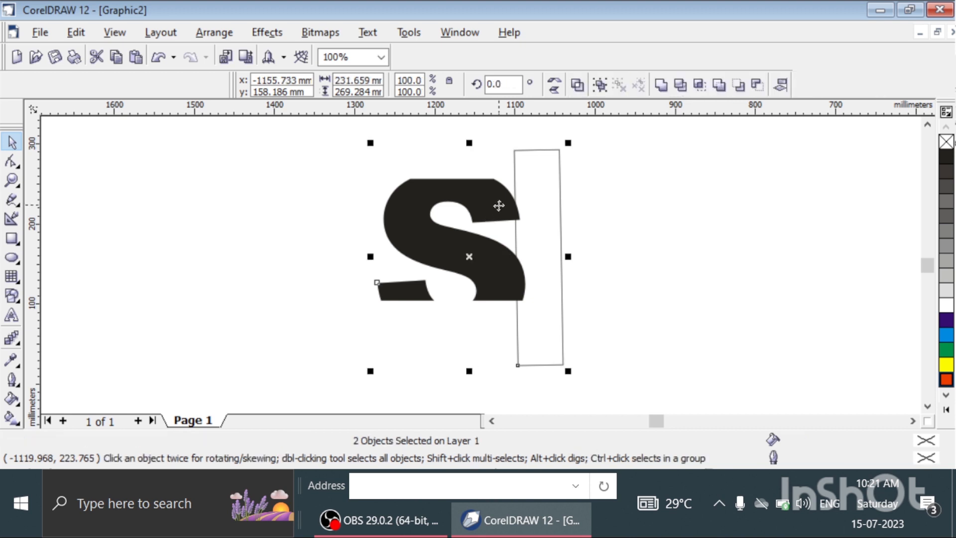
left_click(680, 85)
Try reshaping the trimming rectangle around the S, and delete it.
left_click_drag(538, 237, 609, 238)
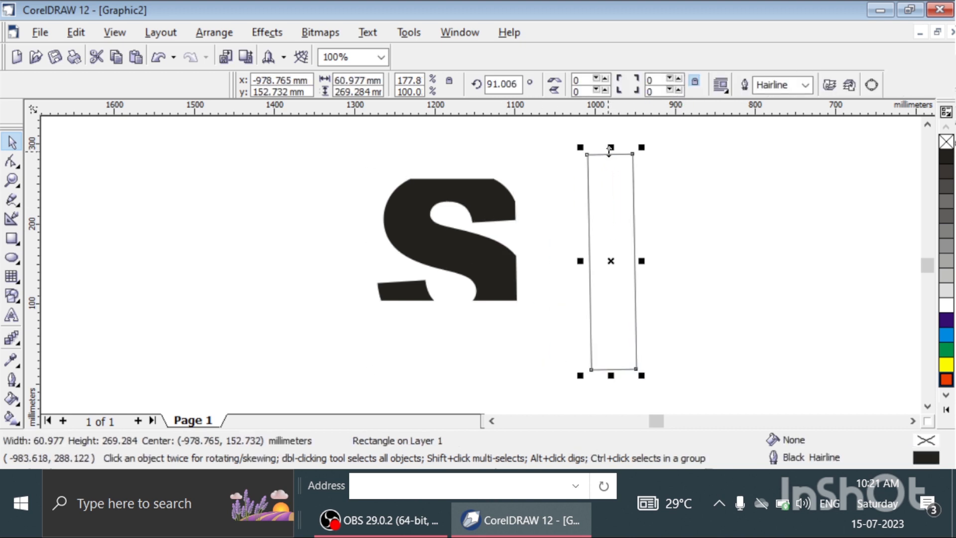
left_click_drag(610, 147, 533, 269)
left_click(615, 267)
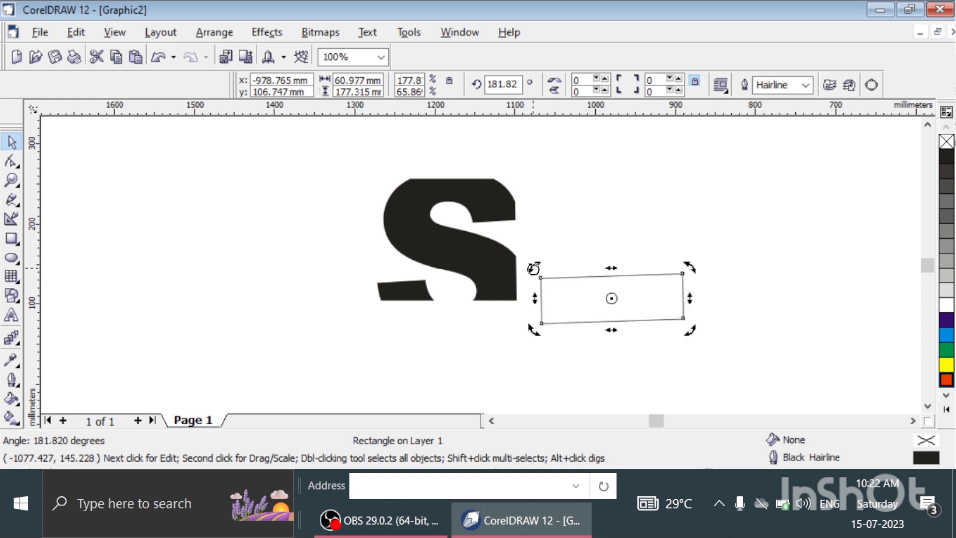
left_click_drag(602, 285, 453, 141)
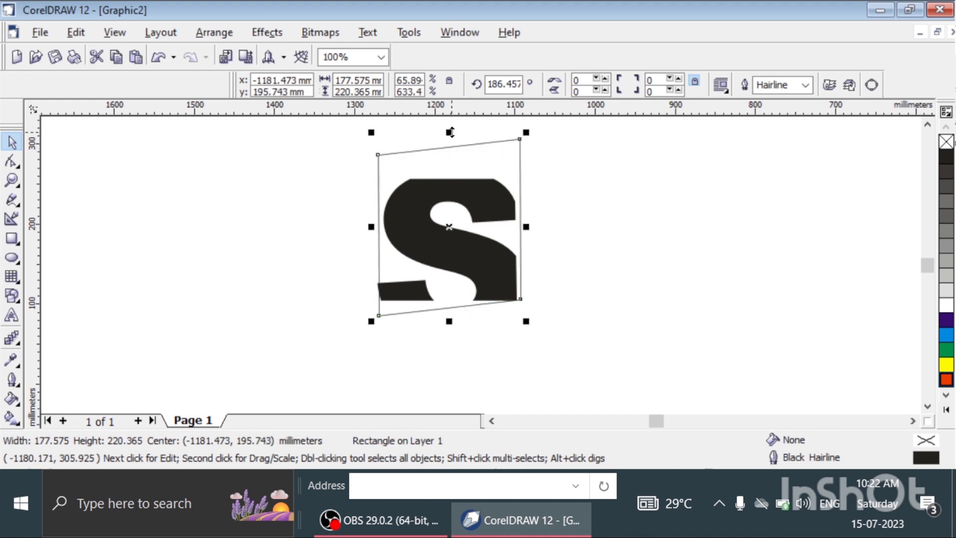
key("Delete")
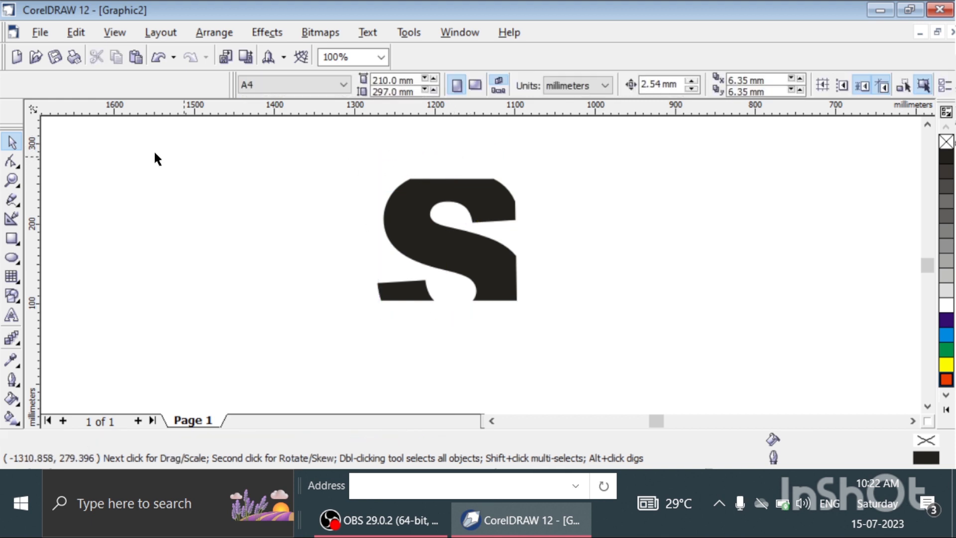
Draw a new rectangle about 205 mm by 244 mm and position it around the S as a frame.
left_click(11, 239)
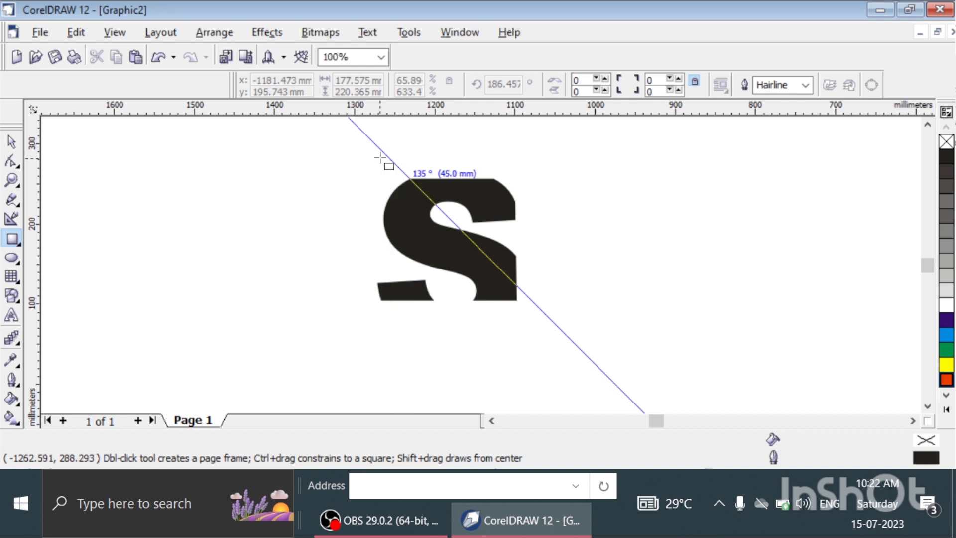
mouse_move(386, 154)
left_mouse_down()
mouse_move(450, 249)
mouse_move(466, 250)
left_mouse_up()
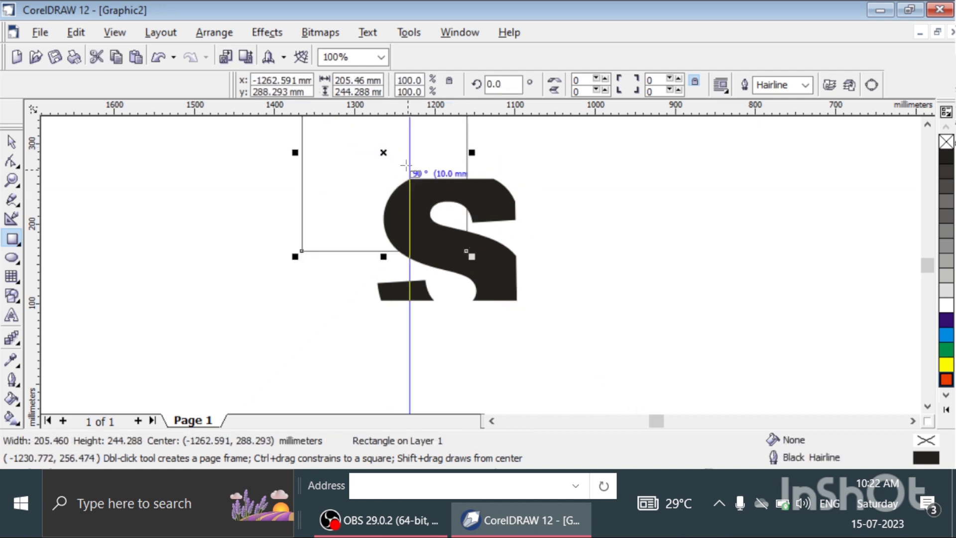
left_click(12, 142)
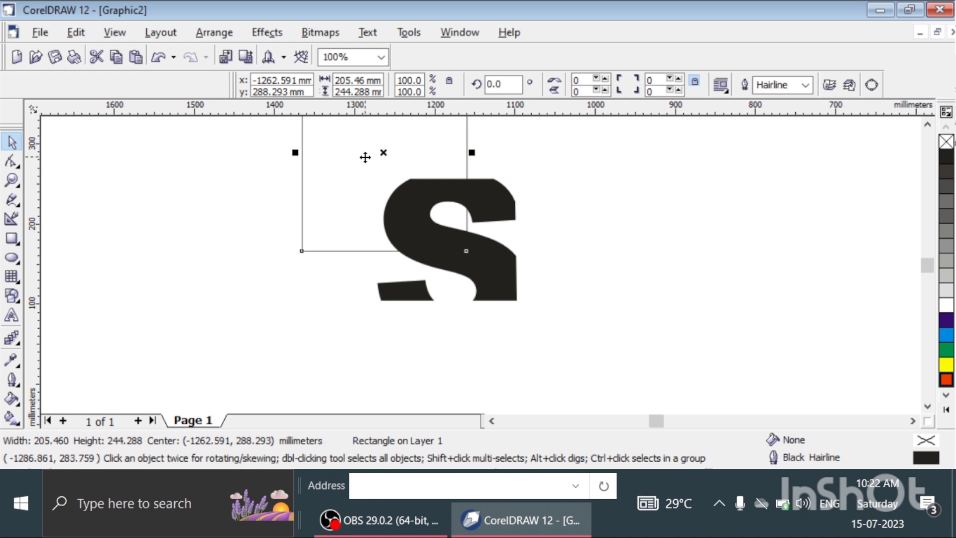
left_click_drag(362, 160, 425, 249)
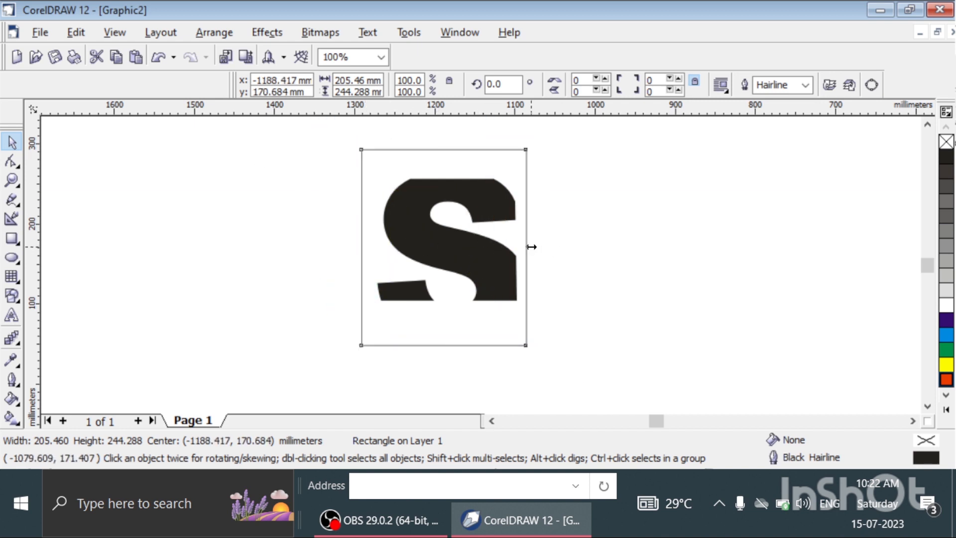
Narrow the frame to about 192 mm so its right side meets the S's right edge, and nudge it up 7.62 mm.
left_click_drag(526, 248, 516, 248)
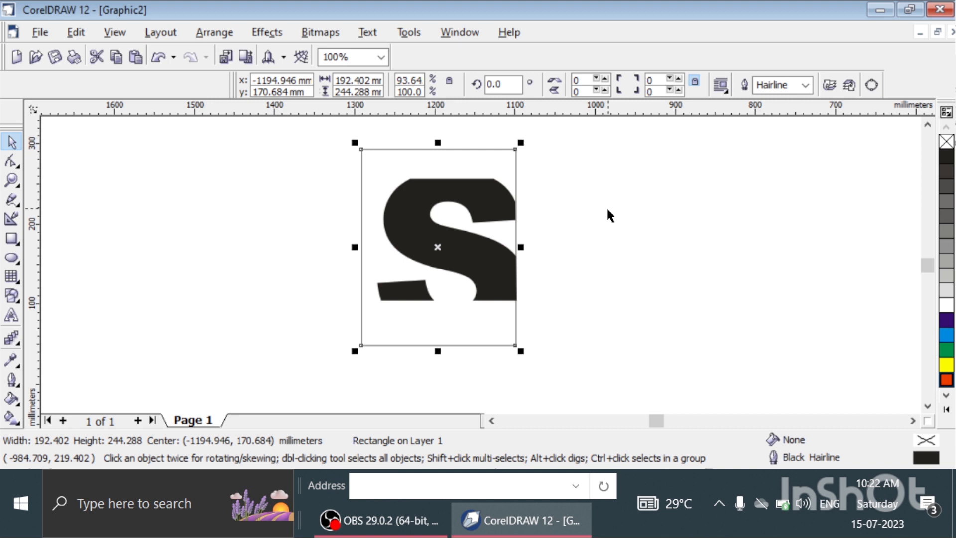
key("Up")
key("Up")
key("Up")
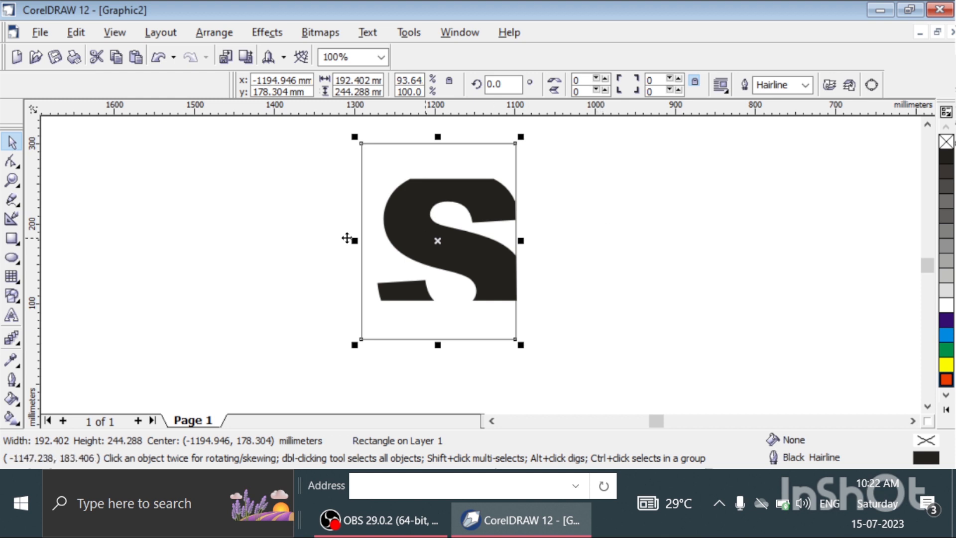
Draw a rectangle about 192 mm by 44 mm between the frame's top edge and the top of the S, and duplicate it.
left_click(11, 242)
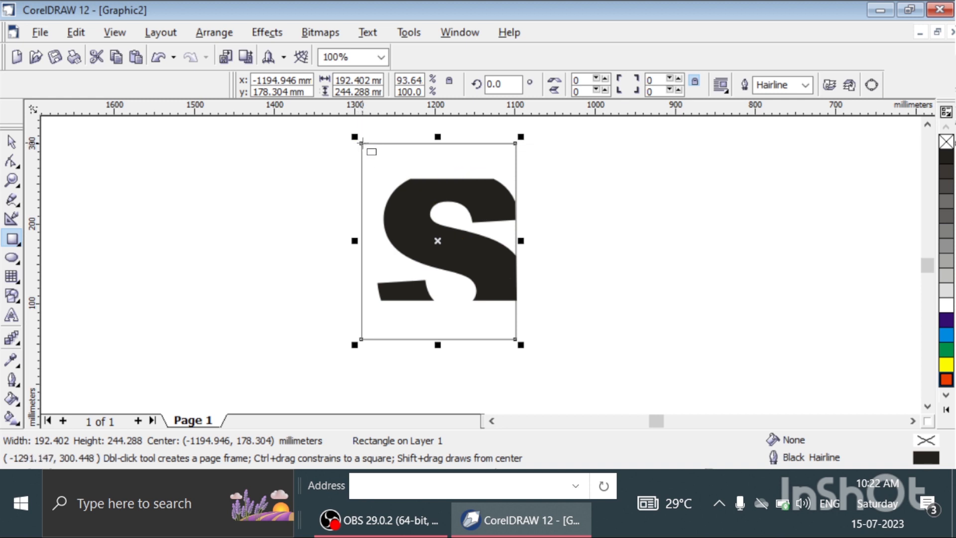
left_click_drag(361, 143, 515, 177)
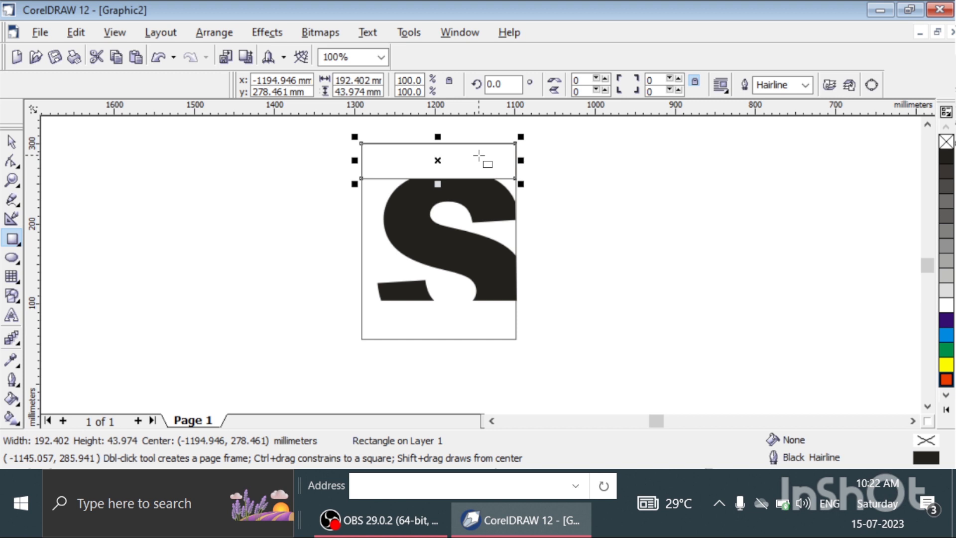
key("space")
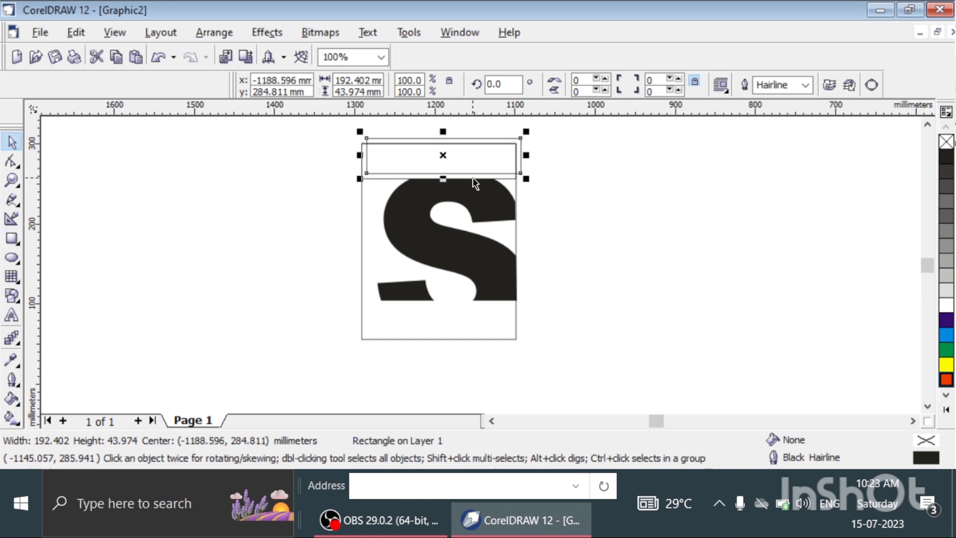
Move the duplicated rectangle to the bottom of the frame, and nudge it 2.54 mm right and 2.54 mm down.
left_click_drag(455, 145, 453, 312)
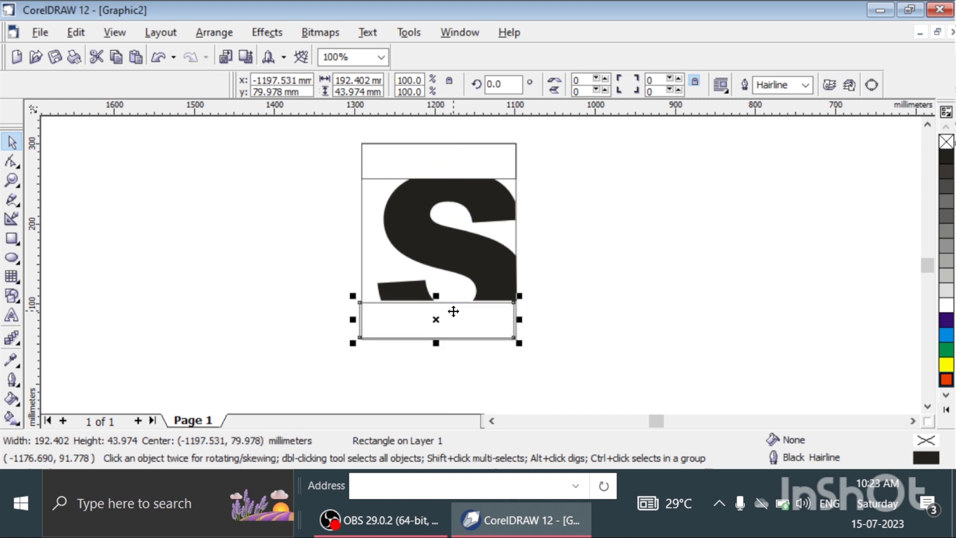
key("Right")
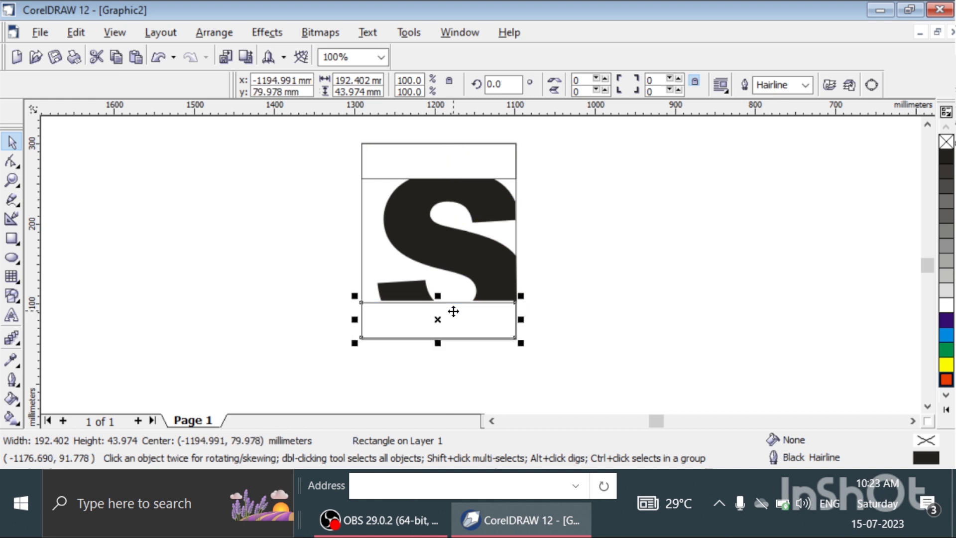
key("Down")
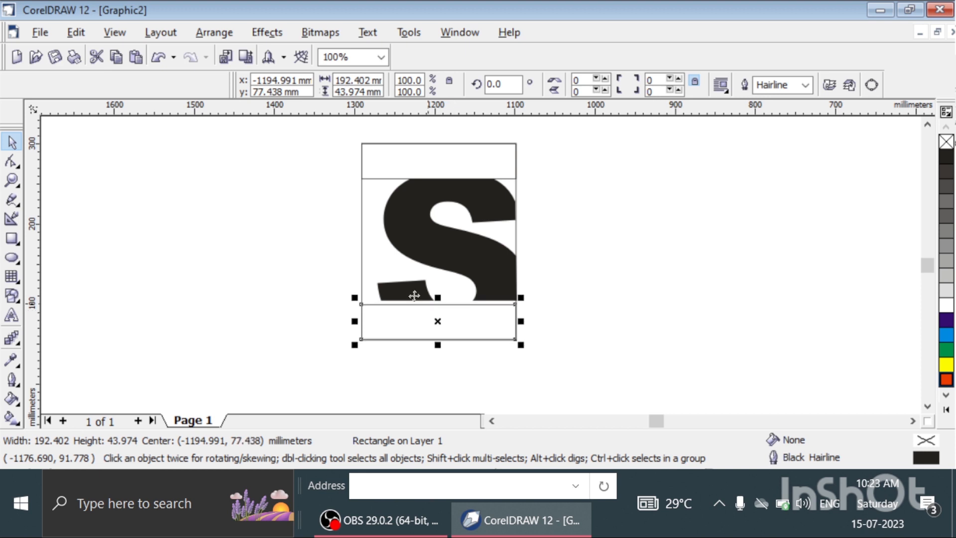
Nudge the lower rectangle up 5.08 mm so its top edge meets the bottom of the S.
left_click(500, 229)
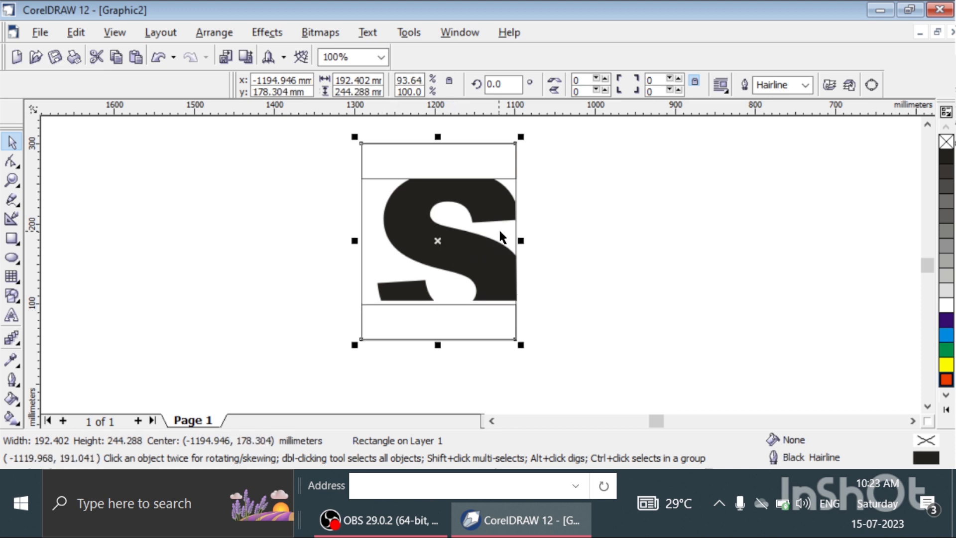
left_click_drag(436, 342, 438, 338)
left_click(438, 319)
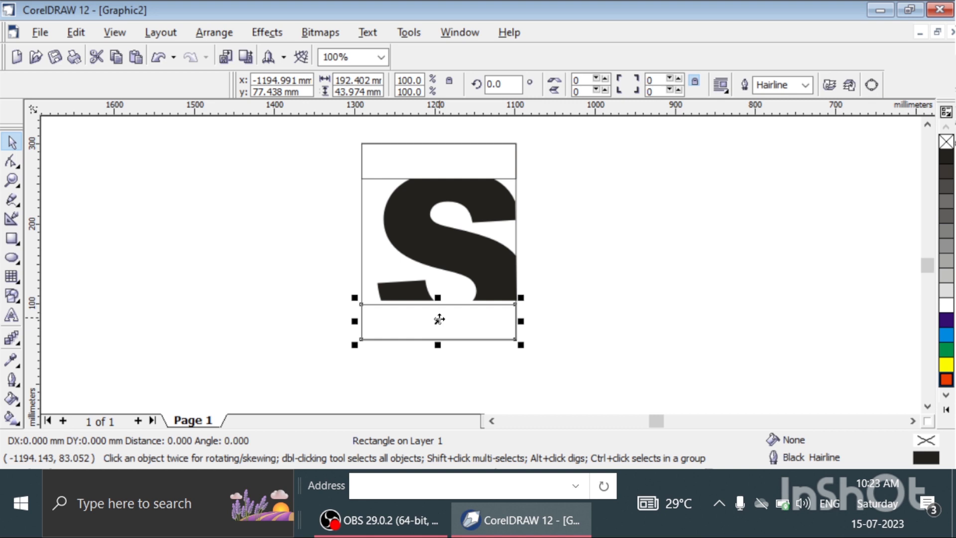
left_click_drag(439, 319, 439, 318)
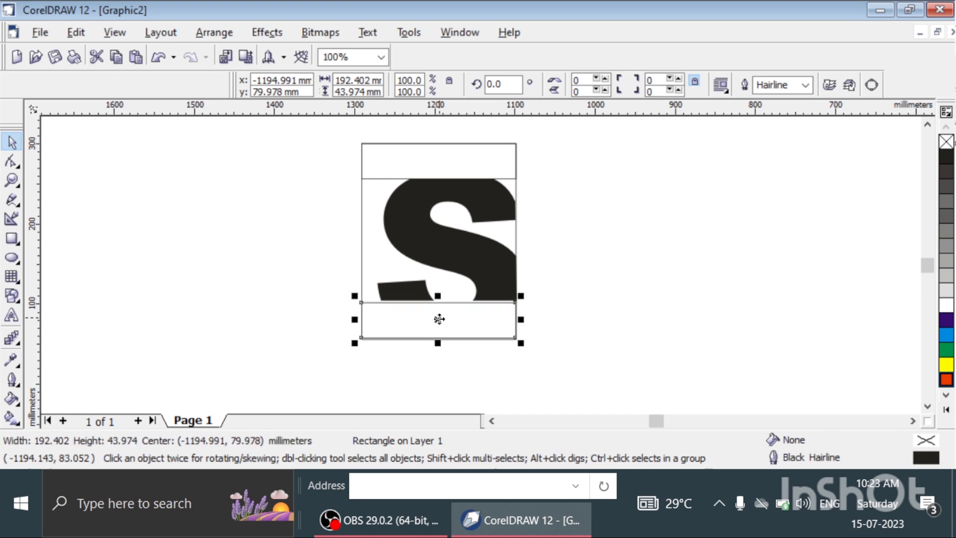
key("Up")
key("shift")
key("shift")
key("shift")
key("shift")
key("shift")
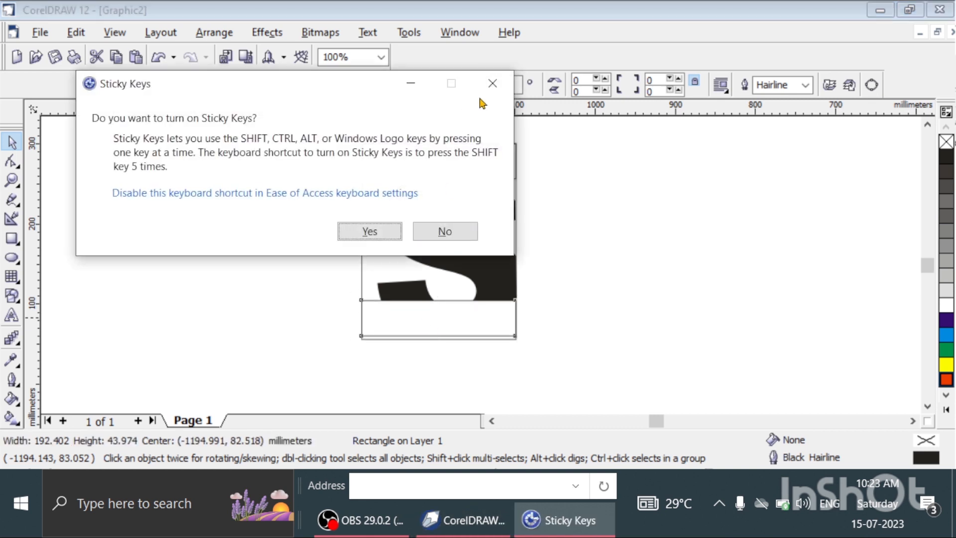
left_click(493, 83)
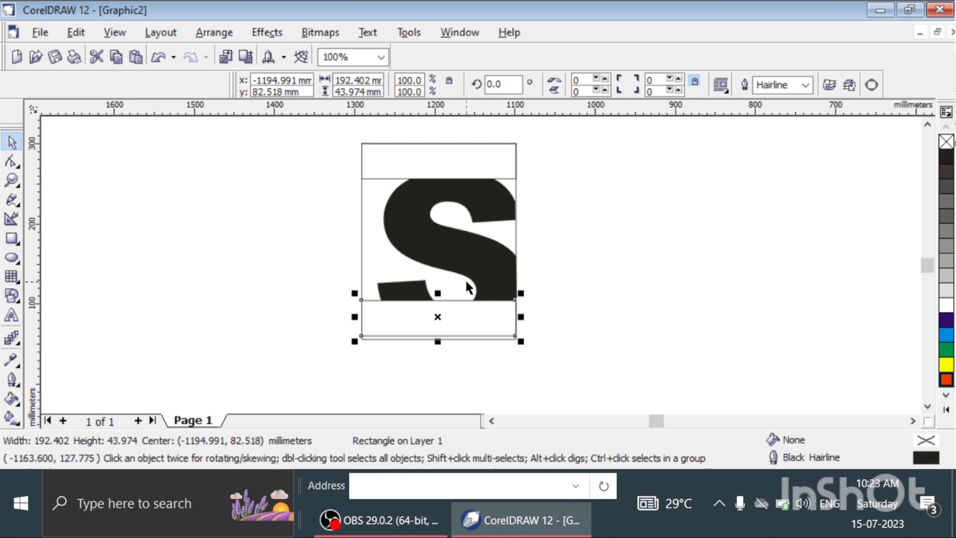
Shorten the frame to about 240 mm so its bottom edge meets the bottom of the lower rectangle.
left_click_drag(436, 342, 437, 341)
left_click(418, 339)
left_click(586, 208)
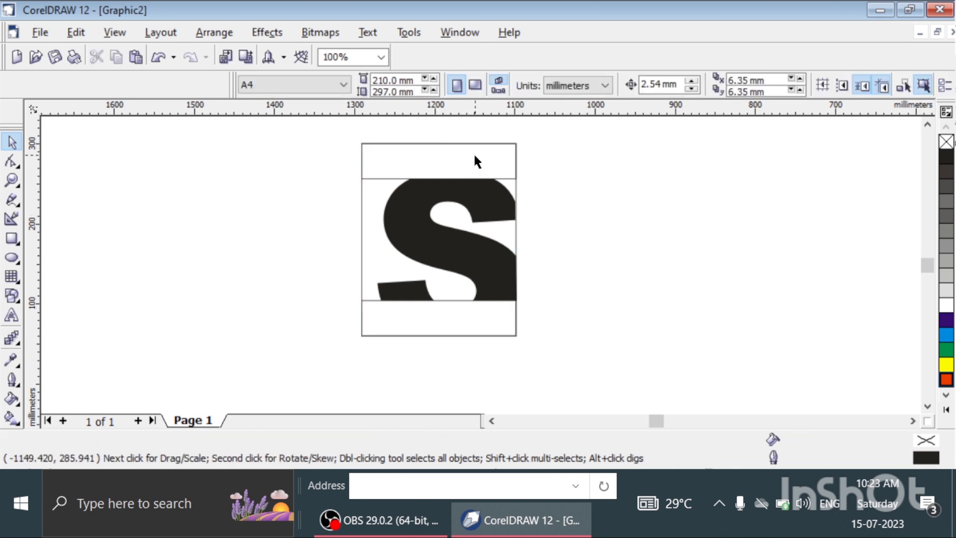
left_click(438, 222)
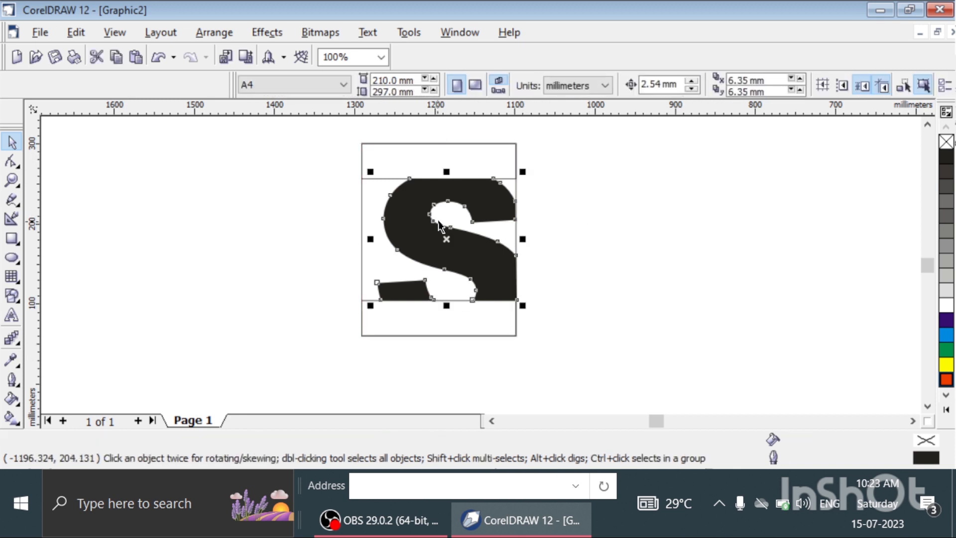
left_click(631, 269)
left_click(465, 243)
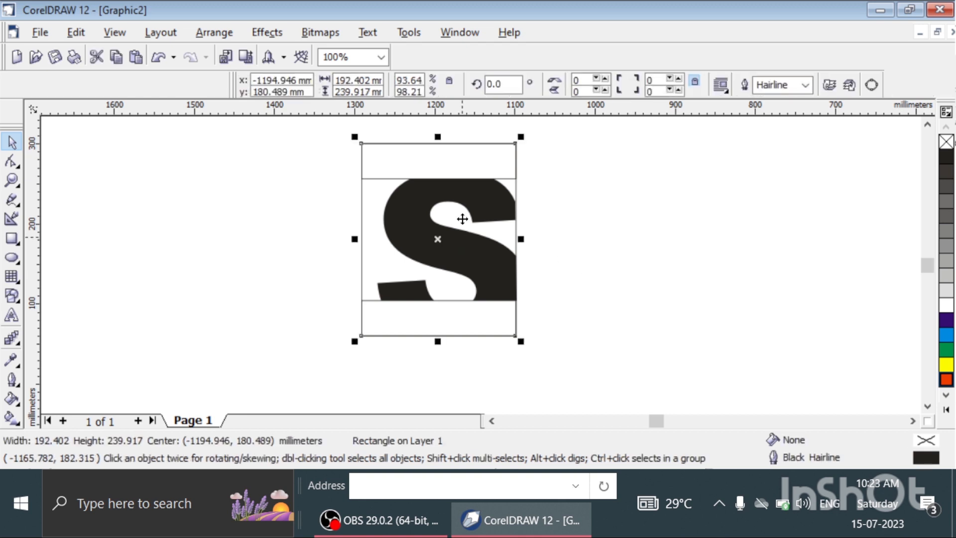
left_click(235, 33)
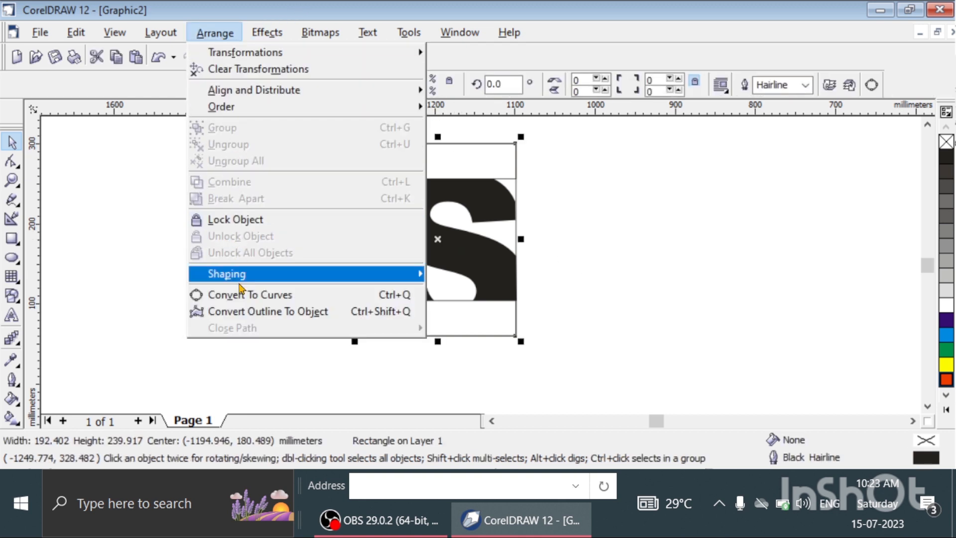
left_click(167, 199)
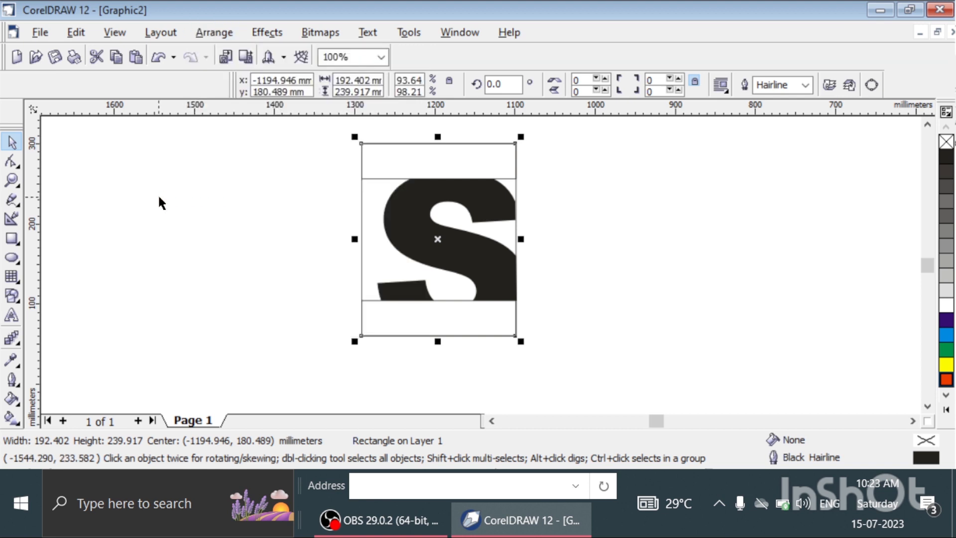
left_click(414, 213)
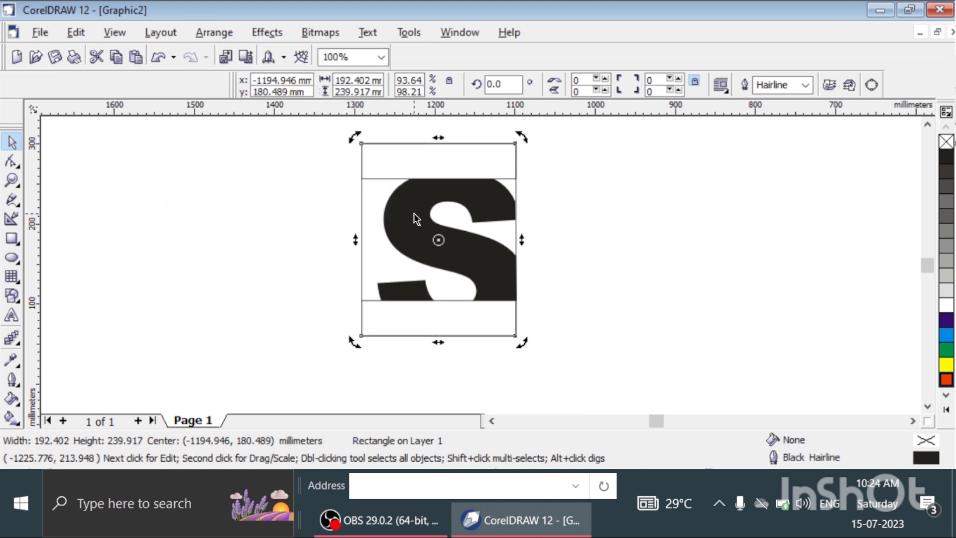
left_click(604, 238)
left_click(459, 254)
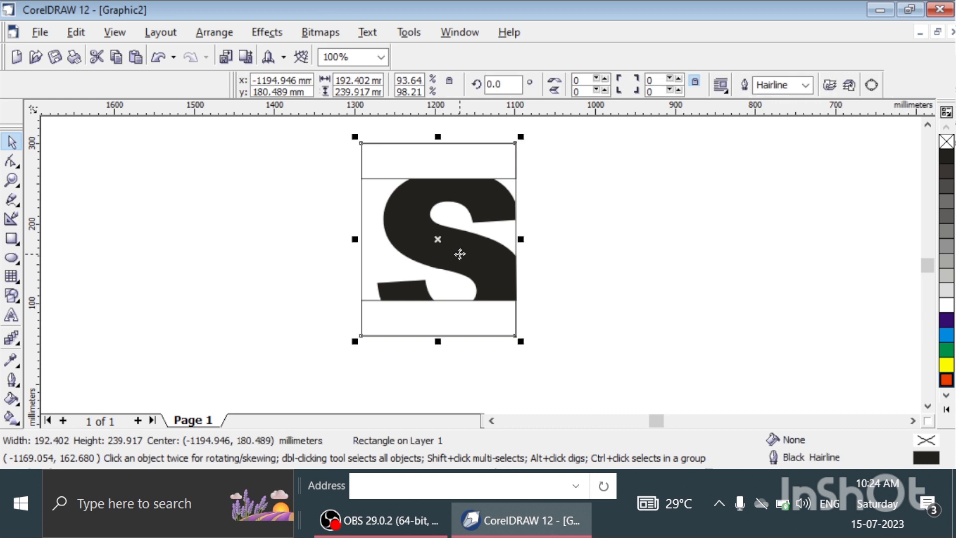
left_click(227, 35)
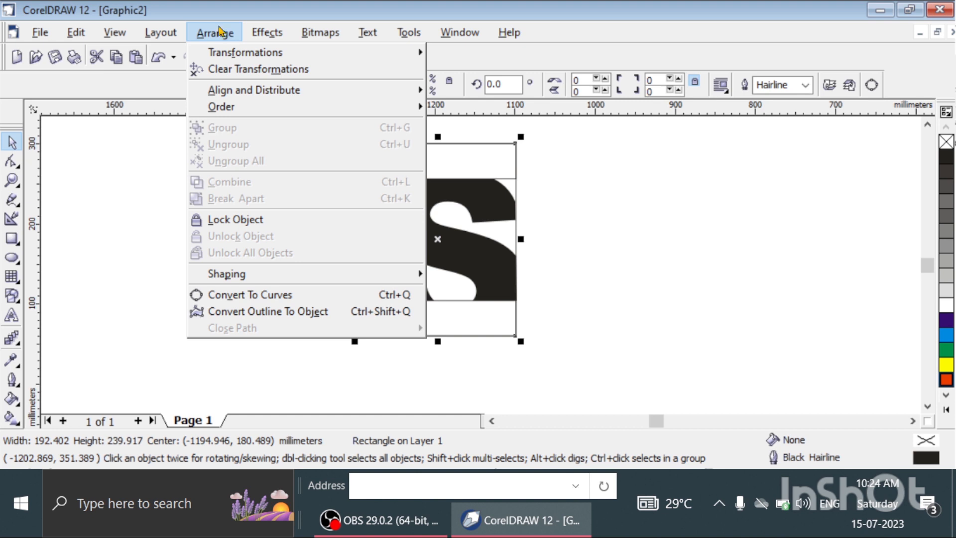
left_click(663, 287)
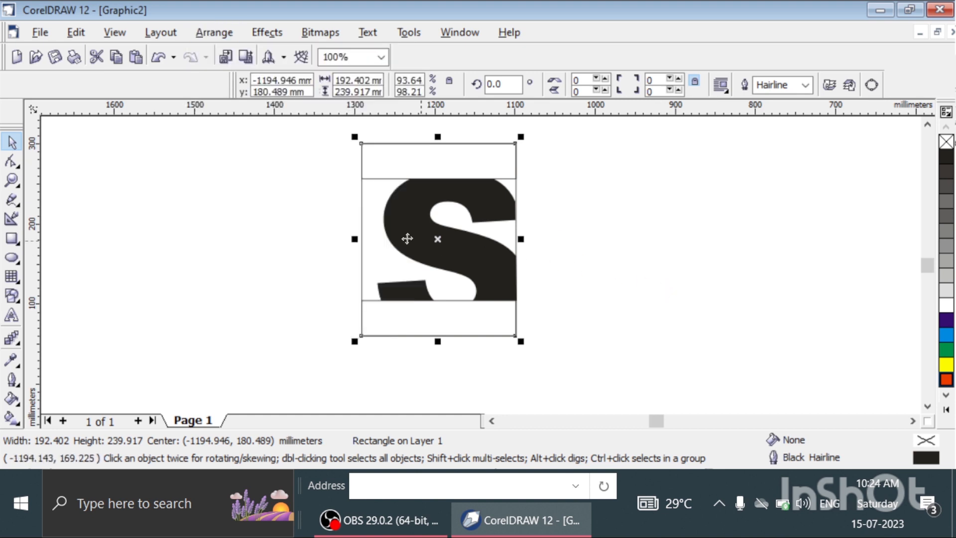
left_click(463, 260)
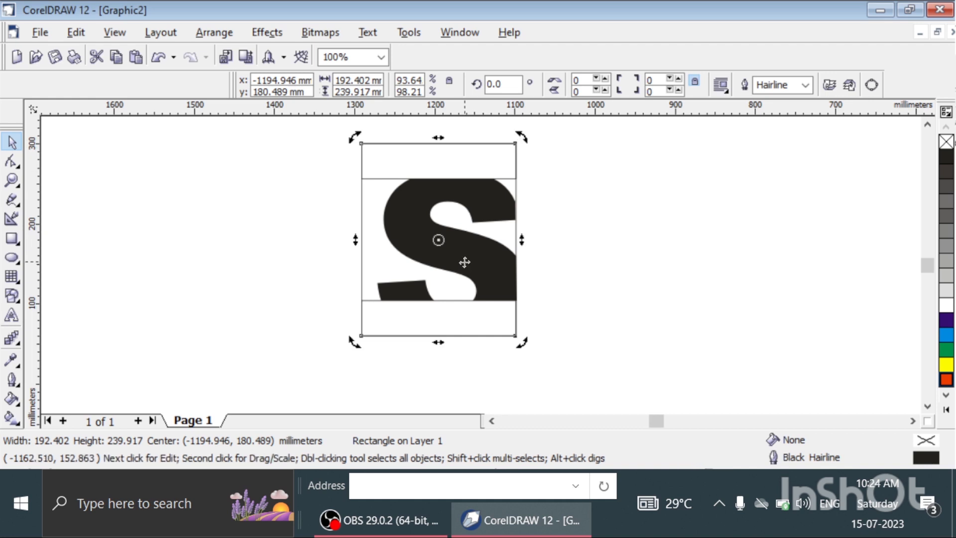
left_click(463, 259)
left_click(526, 252)
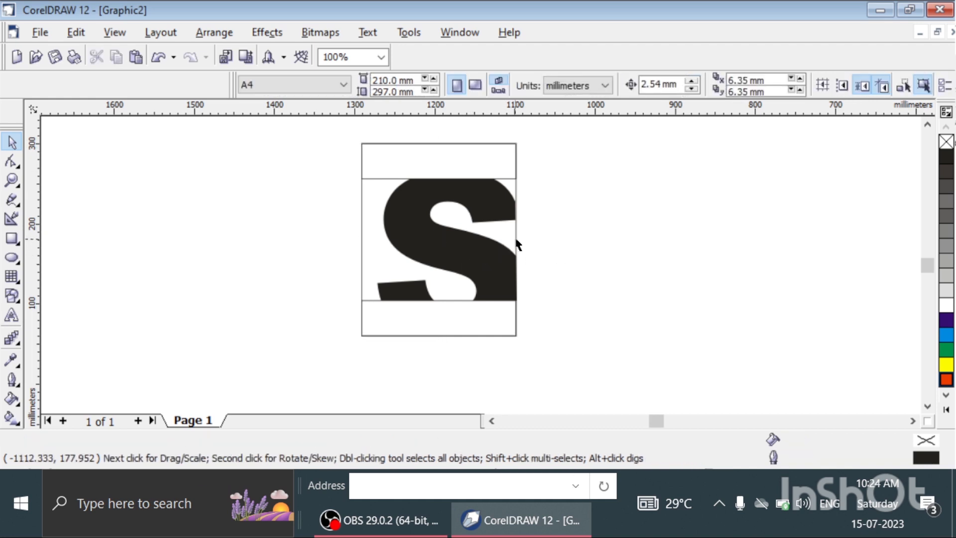
Move the frame off the S to its right side, and break the S curve apart into separate pieces.
left_click(514, 235)
left_click_drag(502, 237, 664, 237)
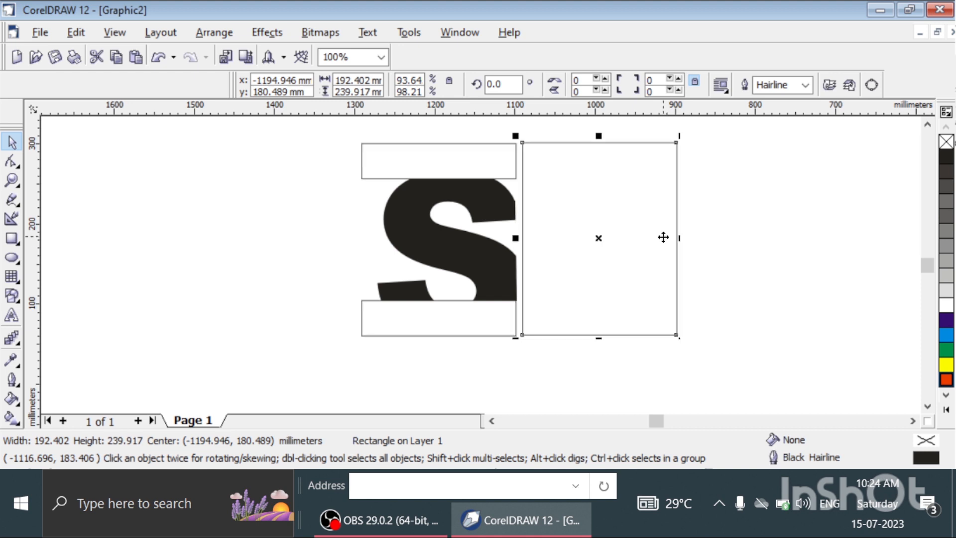
left_click(481, 233)
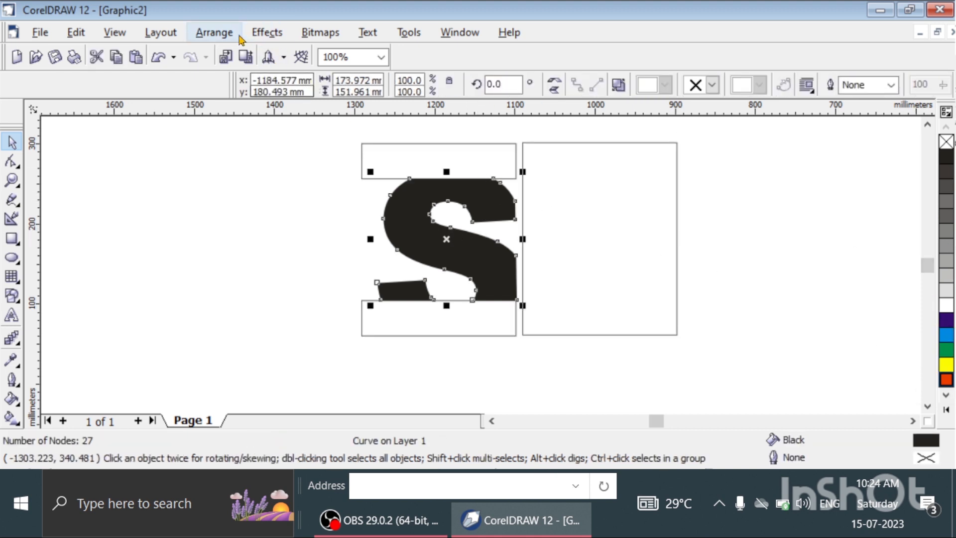
left_click(214, 32)
left_click(274, 200)
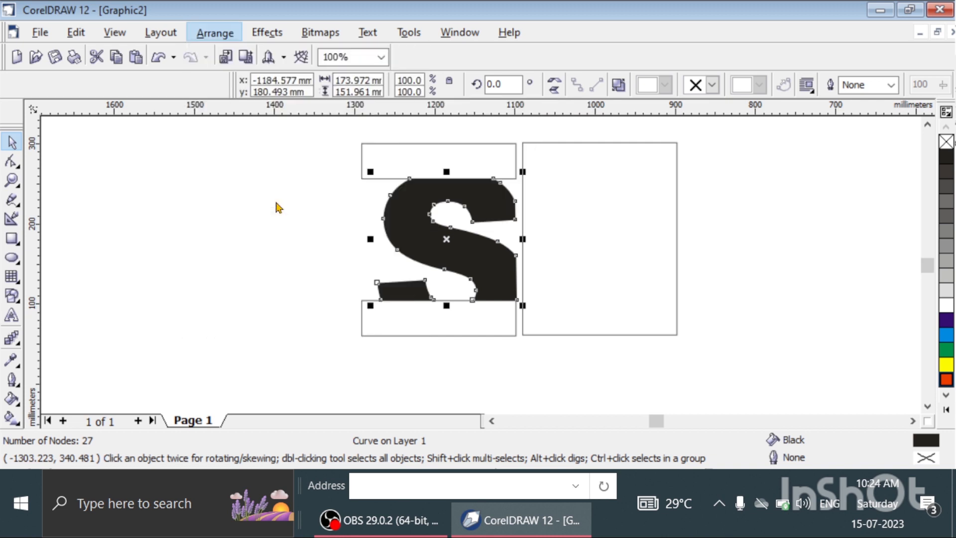
Move the frame back around the S and nudge it up 2.54 mm.
left_click(586, 227)
left_click_drag(586, 228, 425, 224)
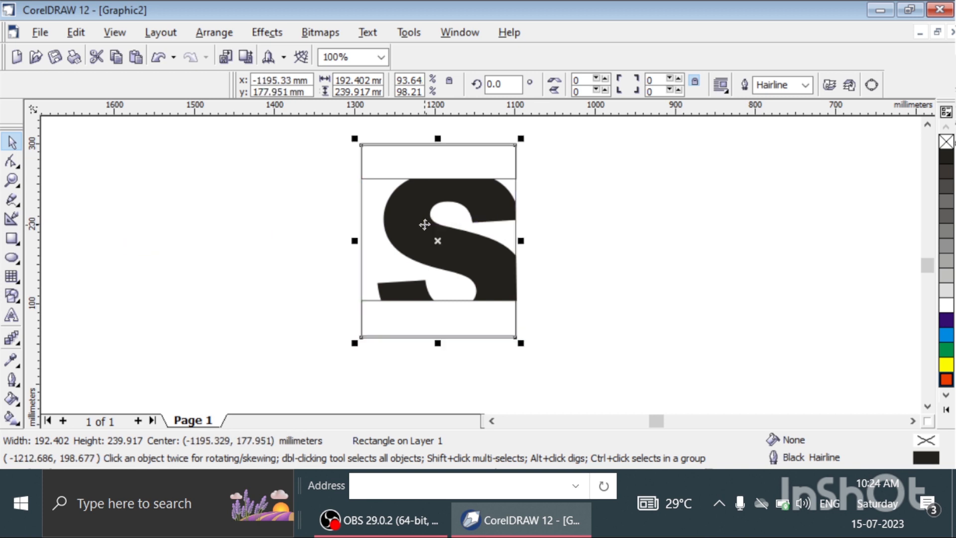
key("Up")
left_click(592, 237)
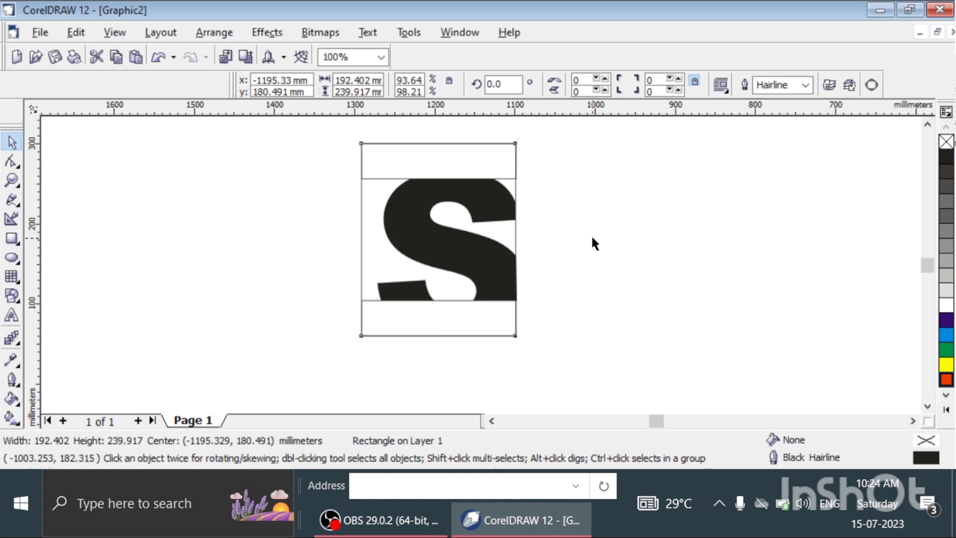
Try filling the frame with yellow, and undo the fill.
left_click(441, 235)
left_click(447, 243)
left_click(451, 252)
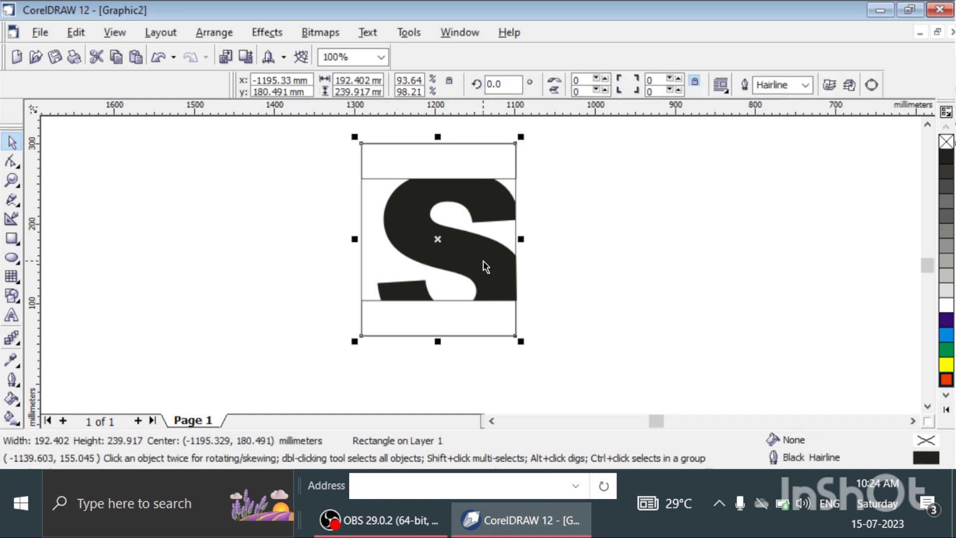
left_click(610, 262)
left_click(499, 211)
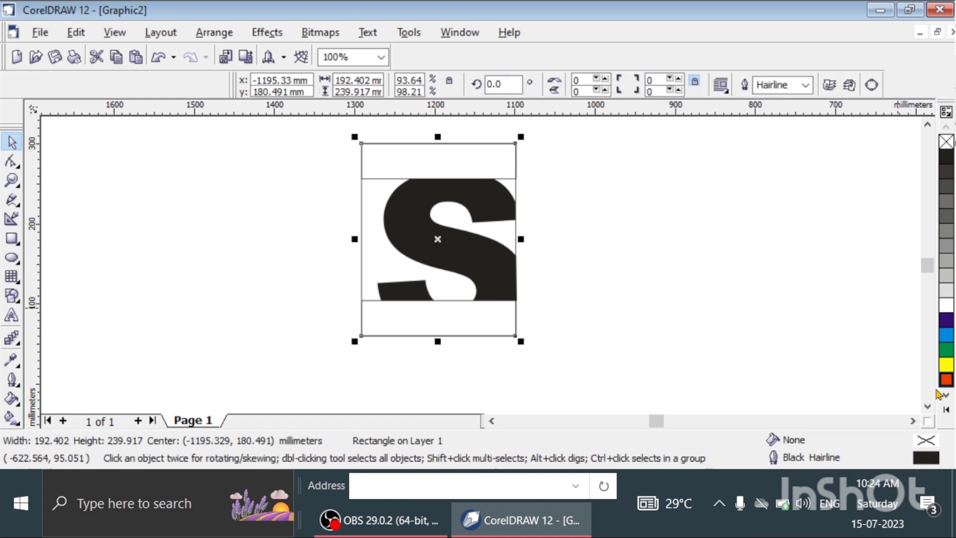
left_click(947, 368)
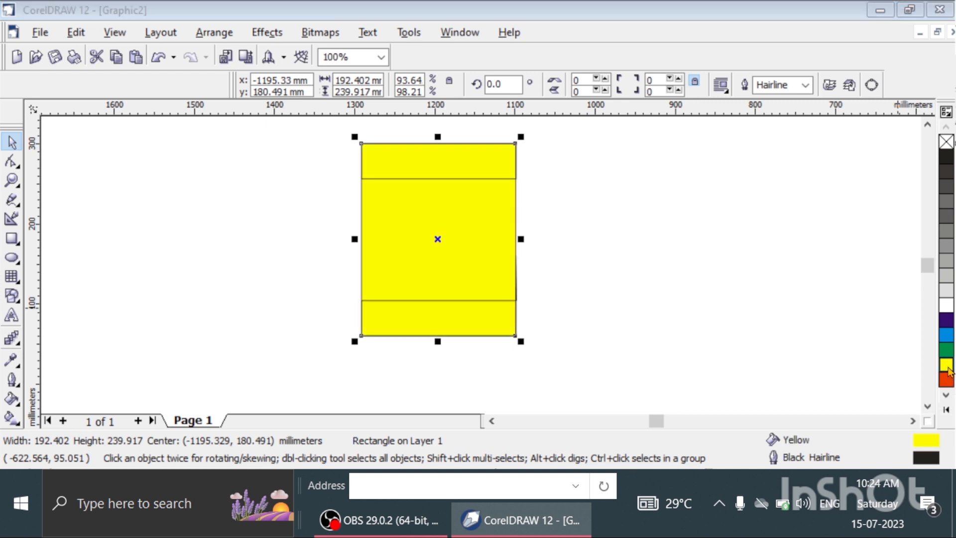
key("ctrl+s")
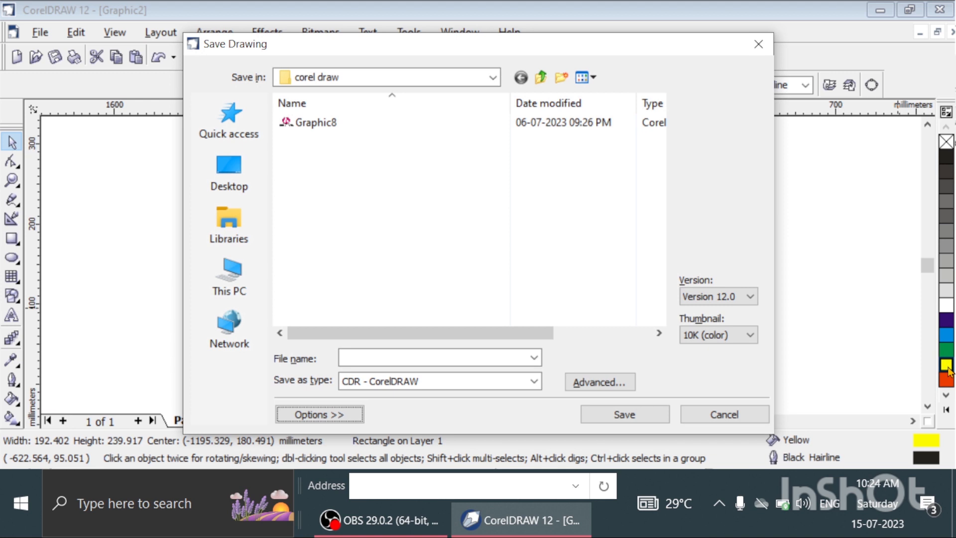
left_click(758, 44)
key("ctrl+z")
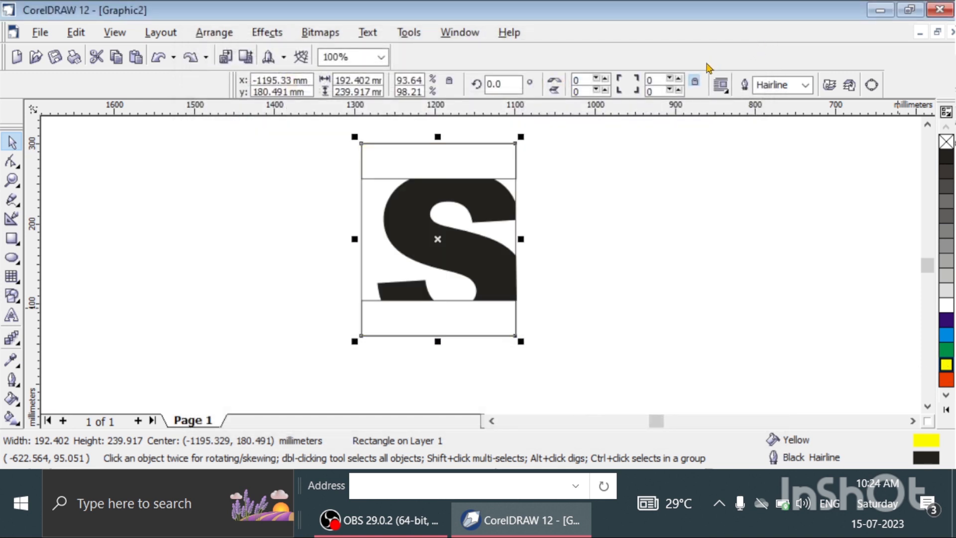
Move the frame clear to the right of the S, and fill the main S piece yellow and the small lower-left piece red.
left_click_drag(377, 239, 534, 242)
left_click(489, 250)
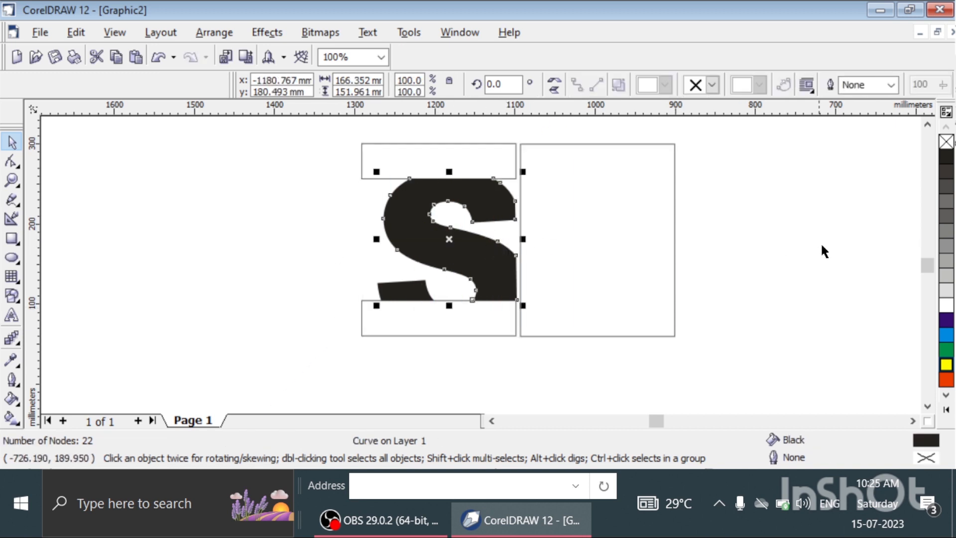
left_click(946, 364)
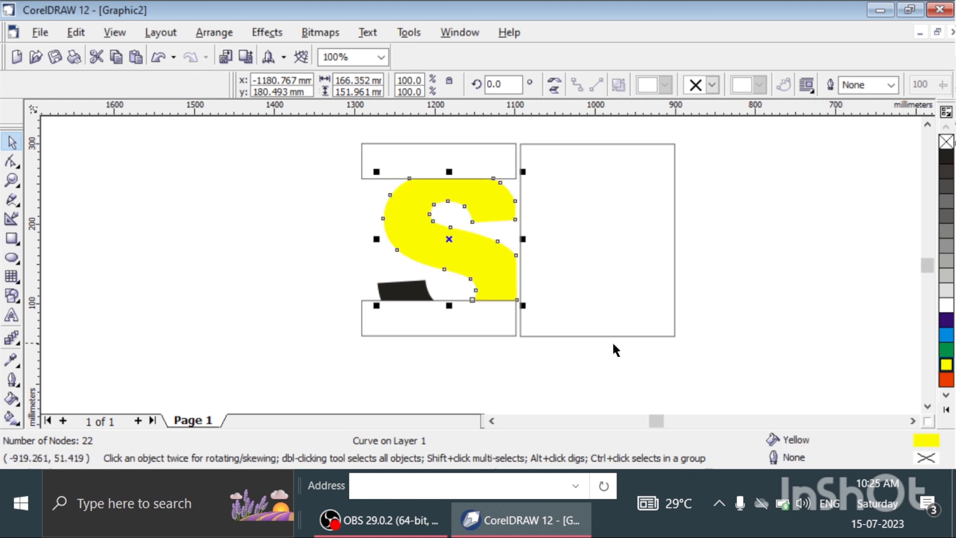
left_click(405, 292)
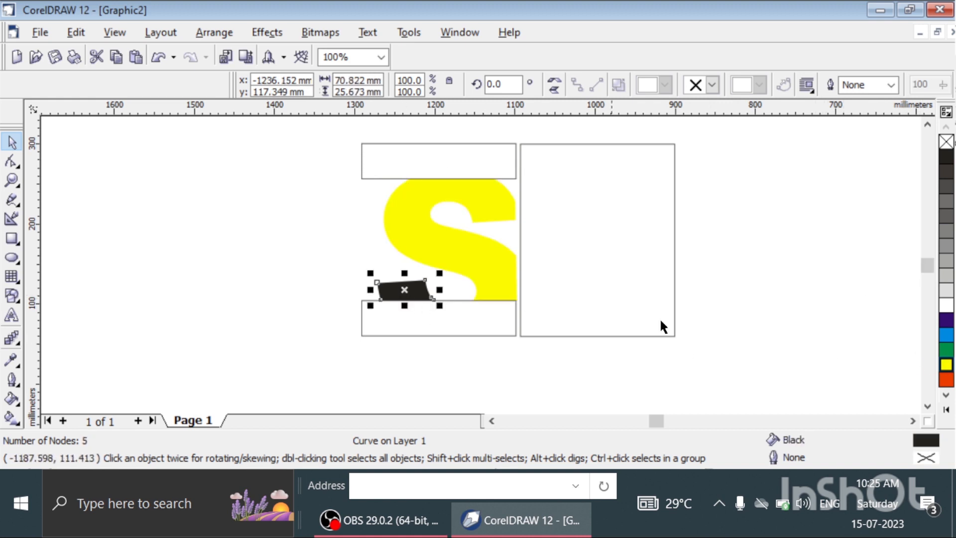
left_click(948, 380)
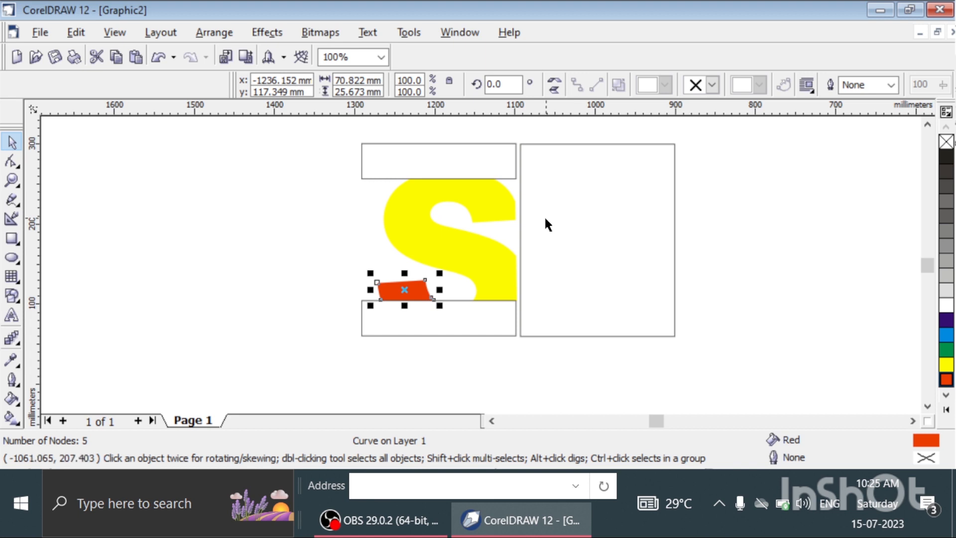
Fill the rectangles above and below the S with black.
left_click(488, 159)
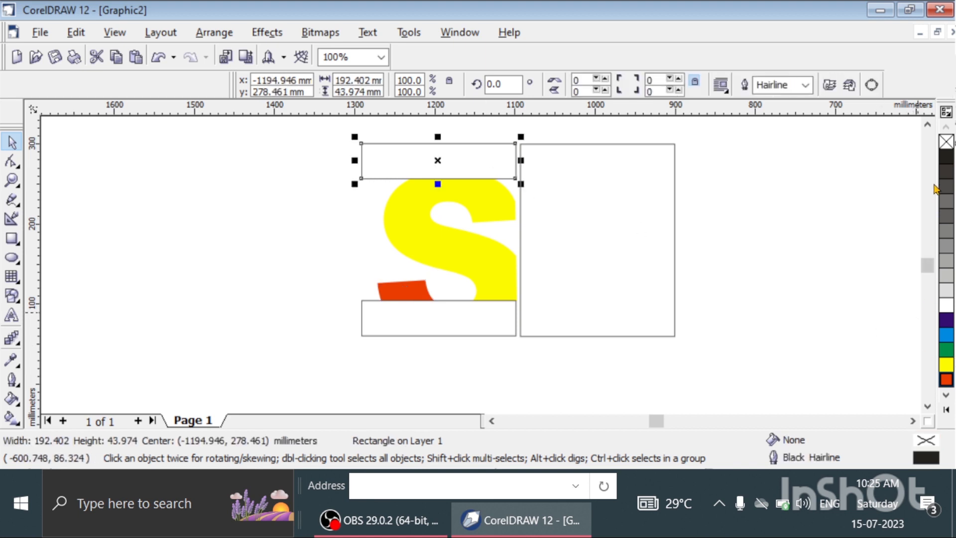
left_click(946, 157)
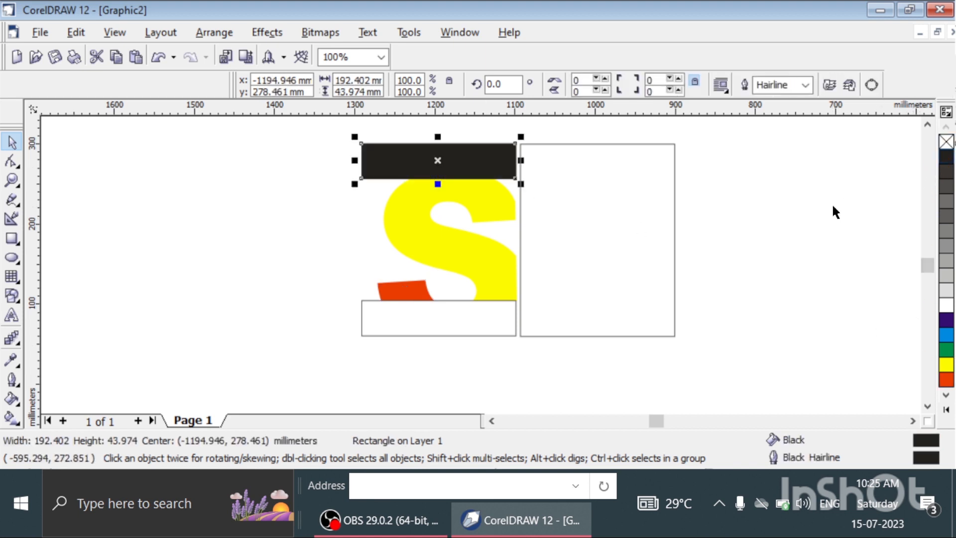
left_click(473, 312)
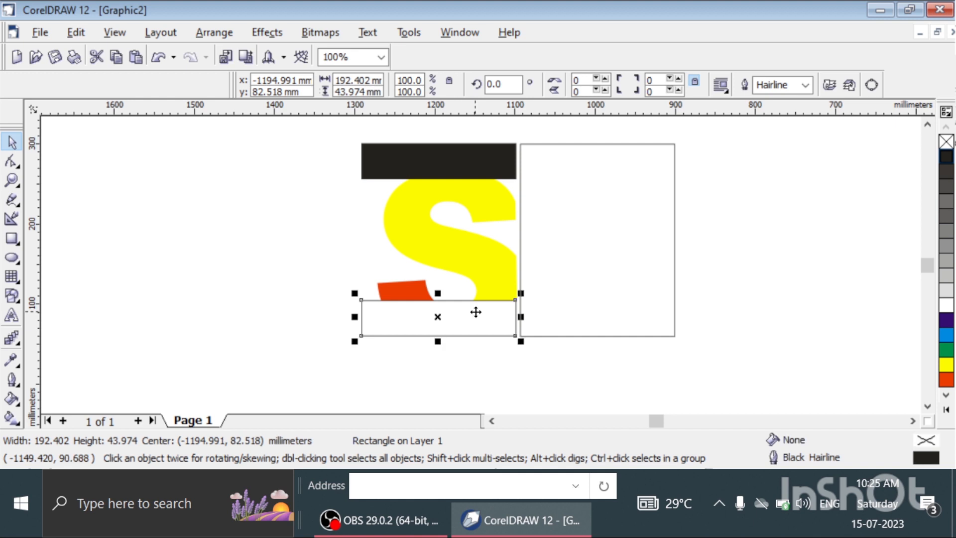
left_click(944, 164)
Move the unfilled frame back over the S and nudge it to line up with the black rectangles' outer edges.
left_click(647, 241)
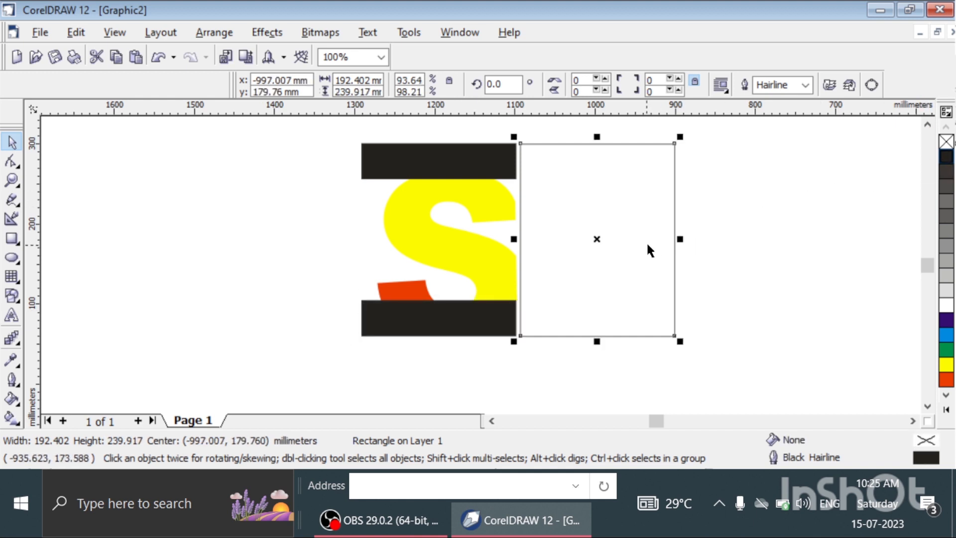
left_click_drag(646, 241, 488, 242)
key("Down")
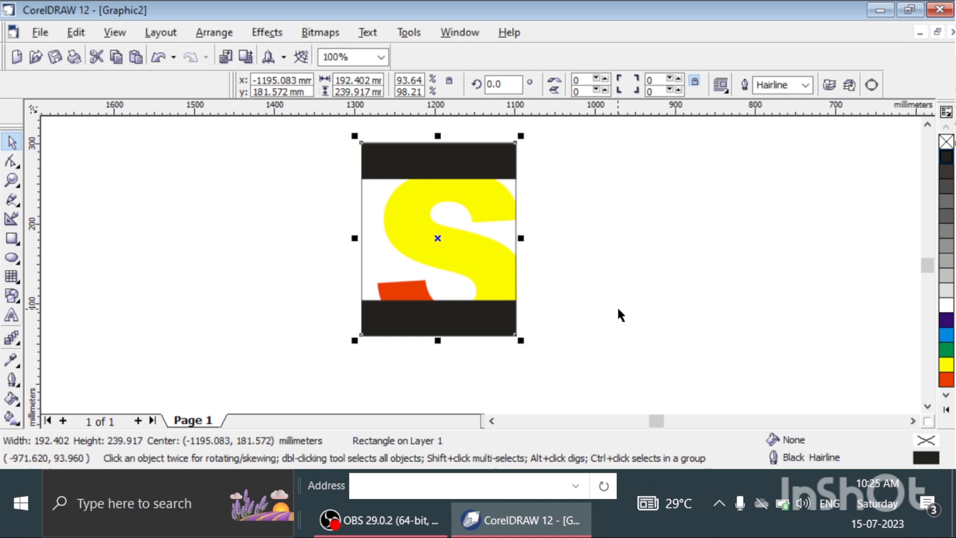
key("Left")
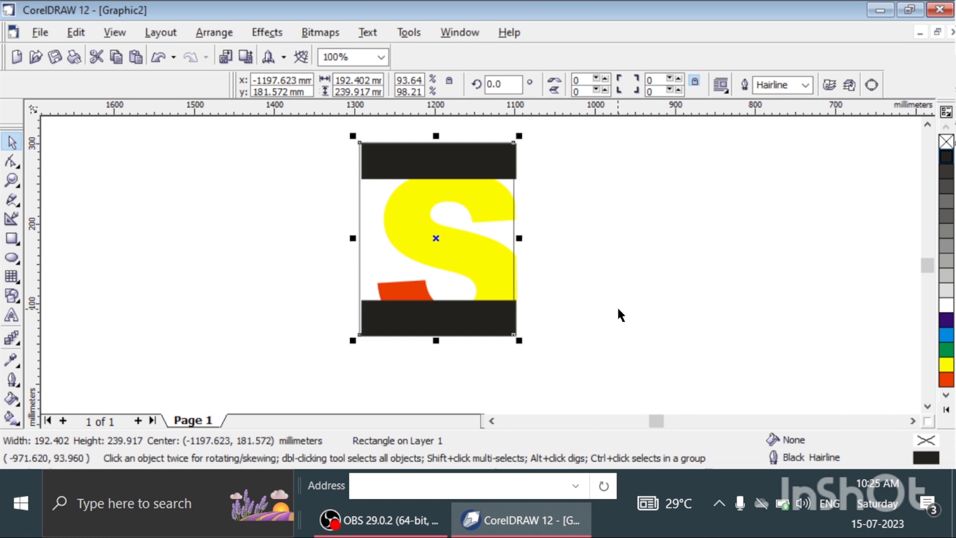
key("Right")
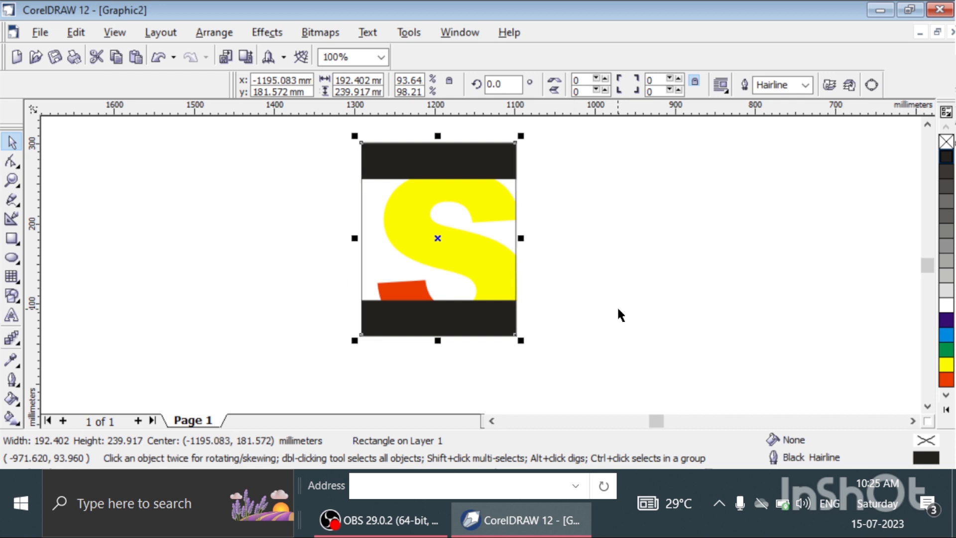
left_click(660, 285)
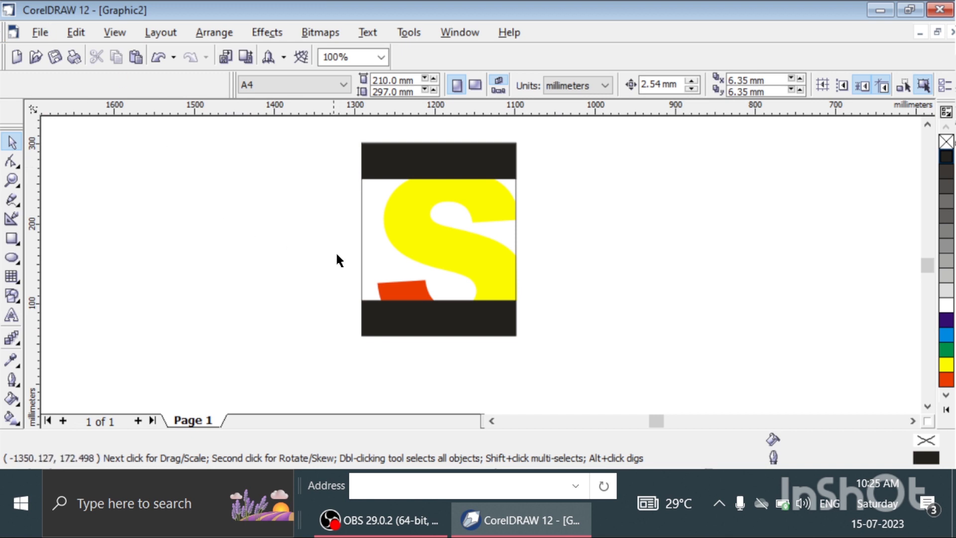
left_click(403, 290)
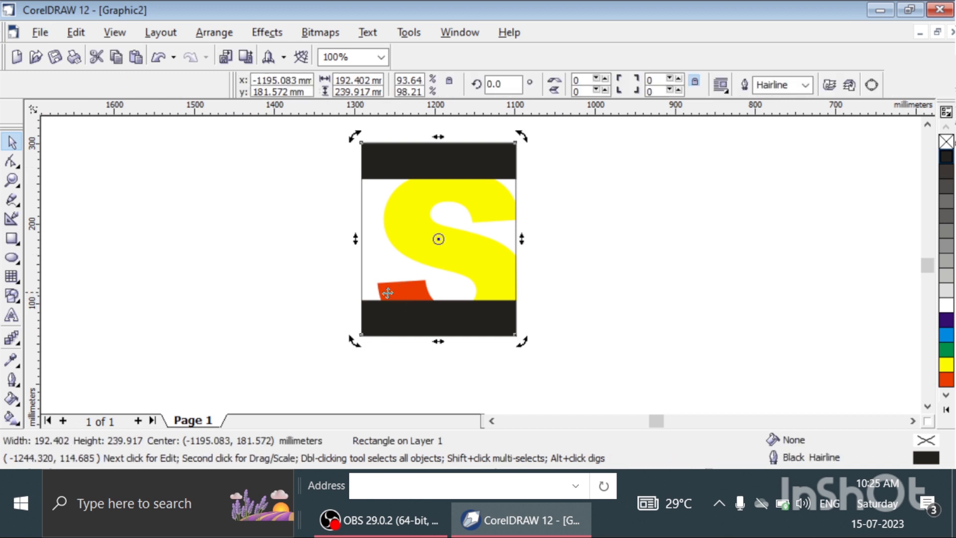
left_click(259, 294)
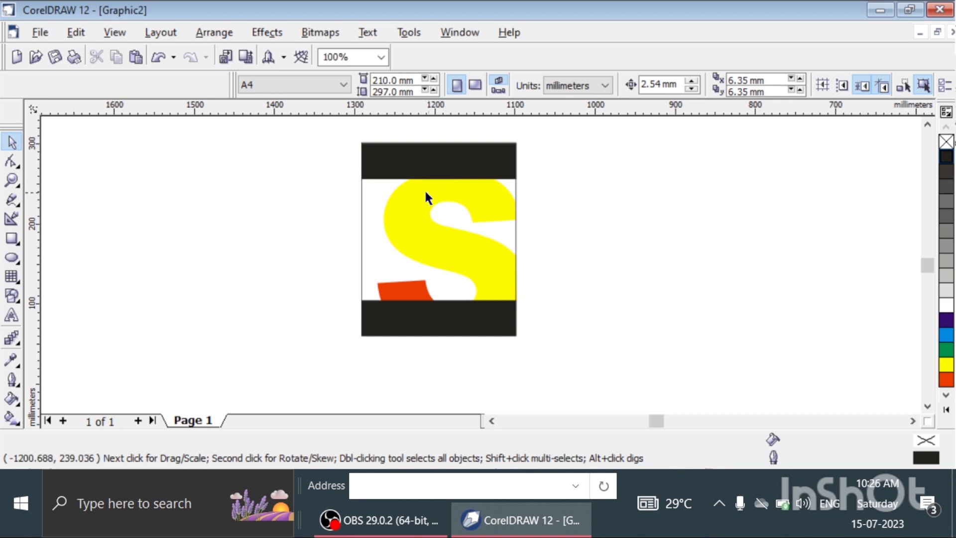
Add the artistic text SONY on the black rectangle above the S.
left_click(11, 315)
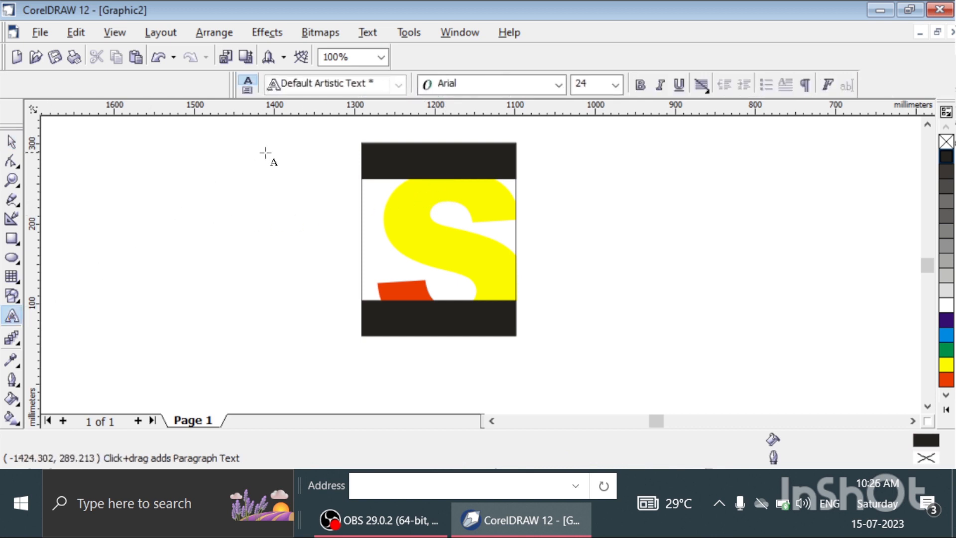
left_click(388, 160)
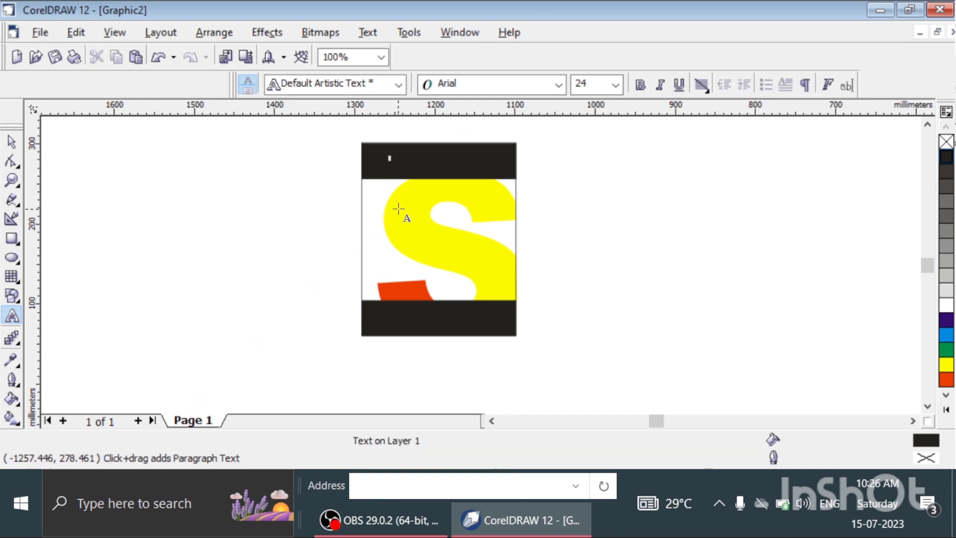
type("S")
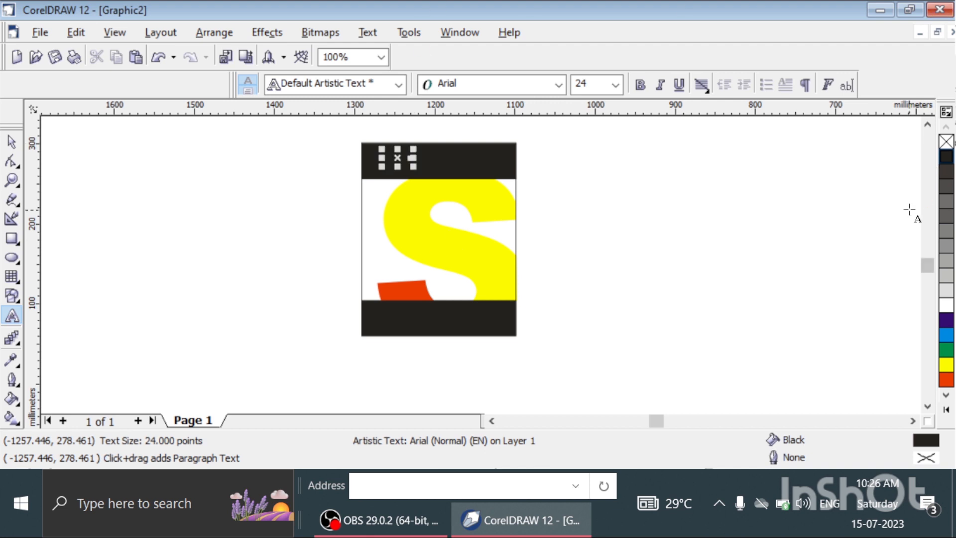
left_click(12, 142)
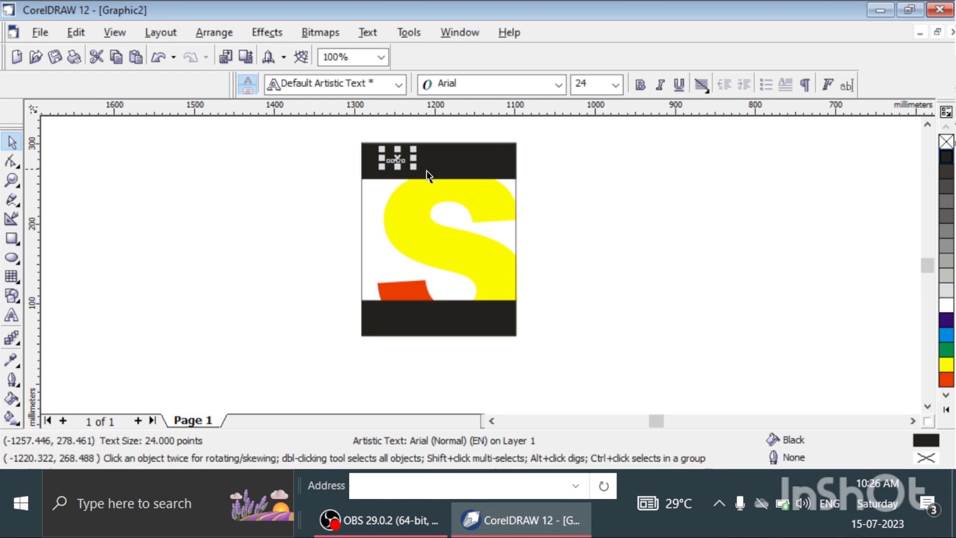
Format the SONY text in Arial Black, enlarged to about 125 points, with a white fill.
left_click(558, 84)
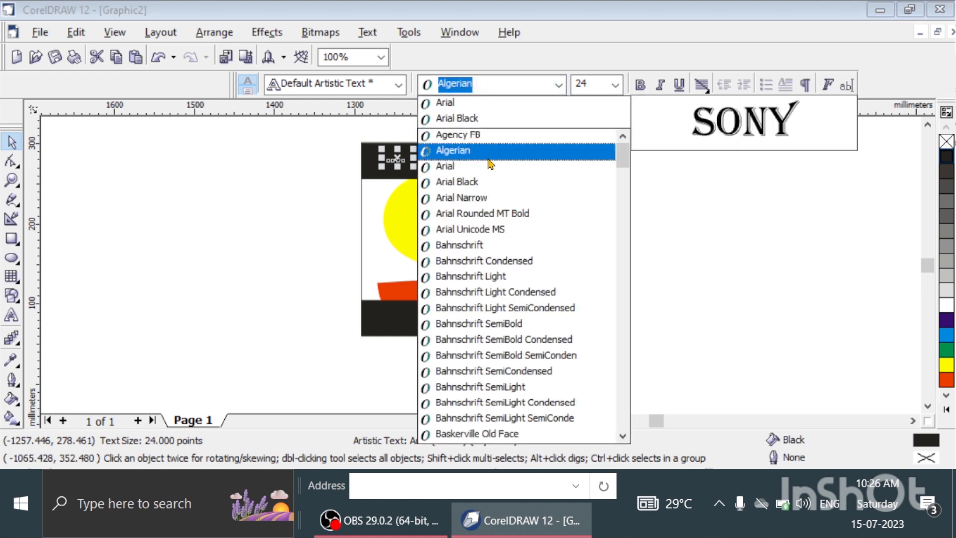
left_click(486, 118)
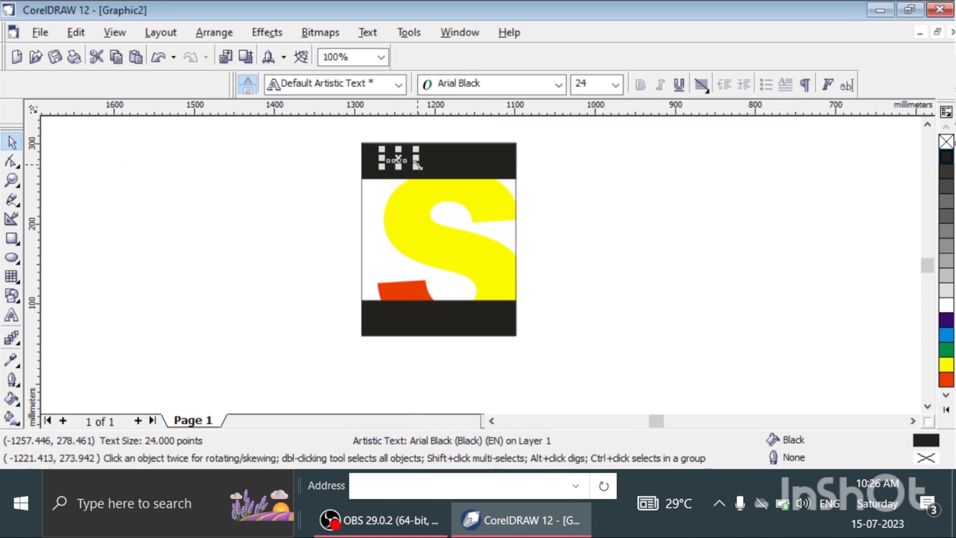
left_click_drag(417, 164, 507, 187)
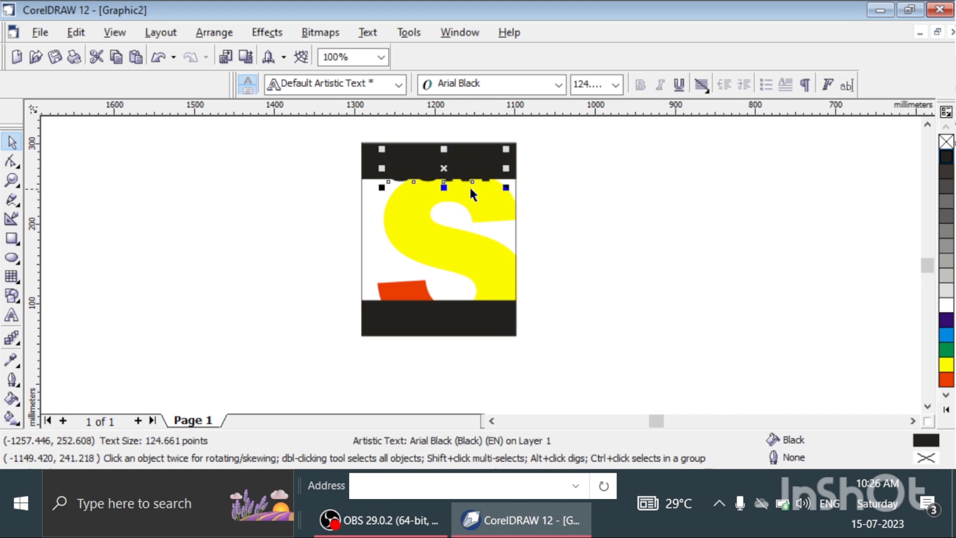
left_click(944, 304)
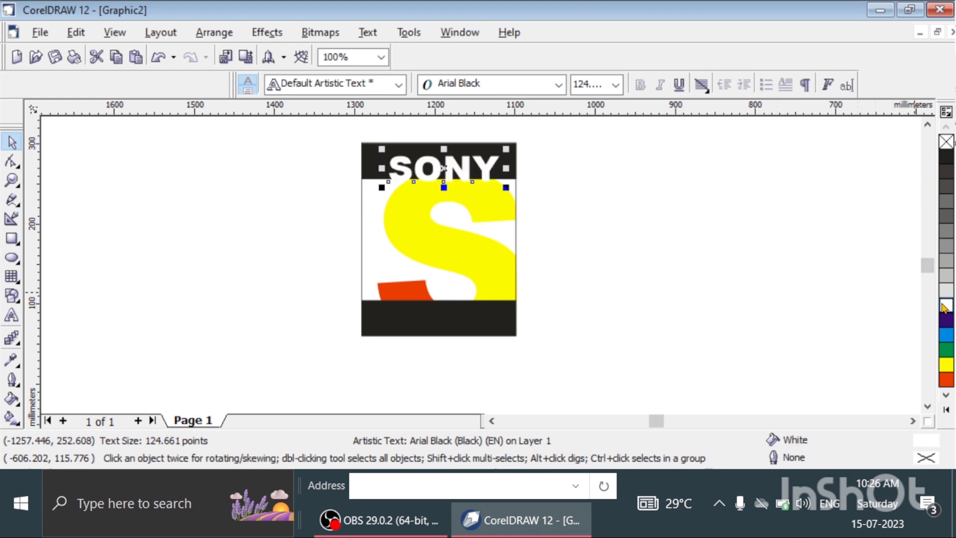
Nudge the SONY text about 7.6 mm up and 5 mm left so it sits within the upper black rectangle.
key("Up")
key("Up")
key("Up")
key("Up")
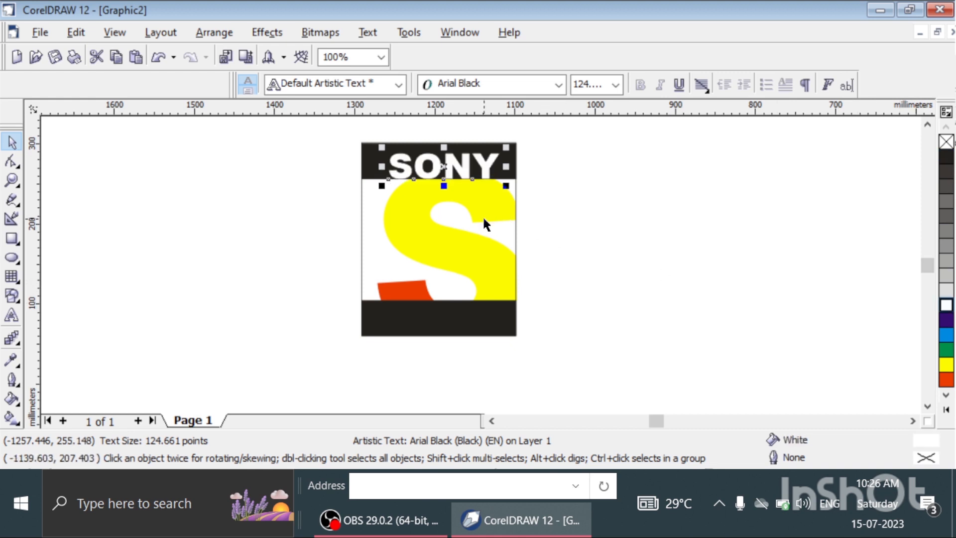
key("Left")
key("Left")
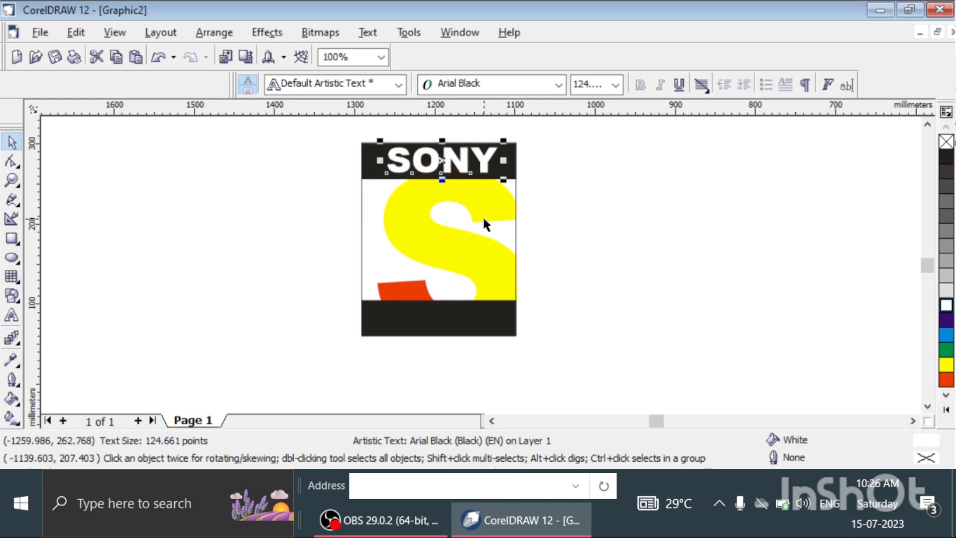
key("Right")
key("Down")
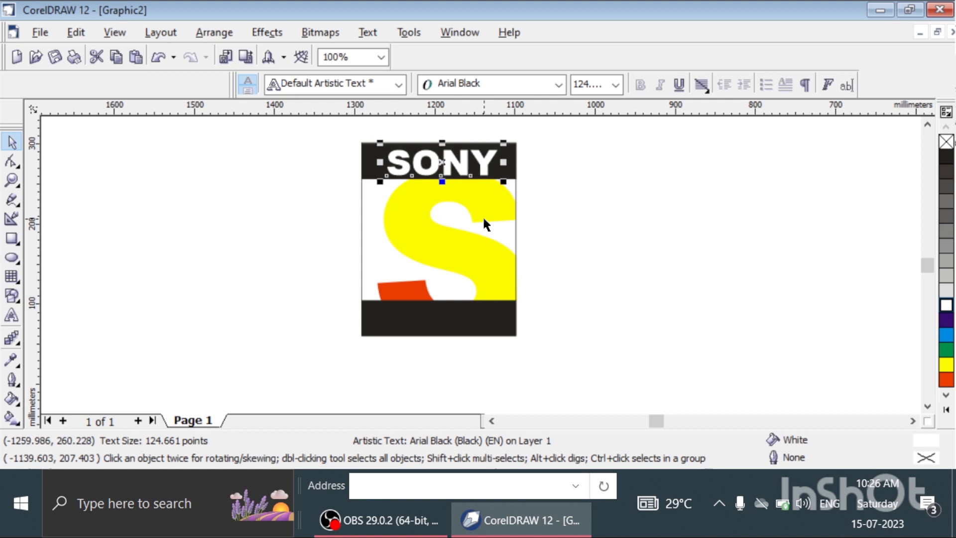
key("Left")
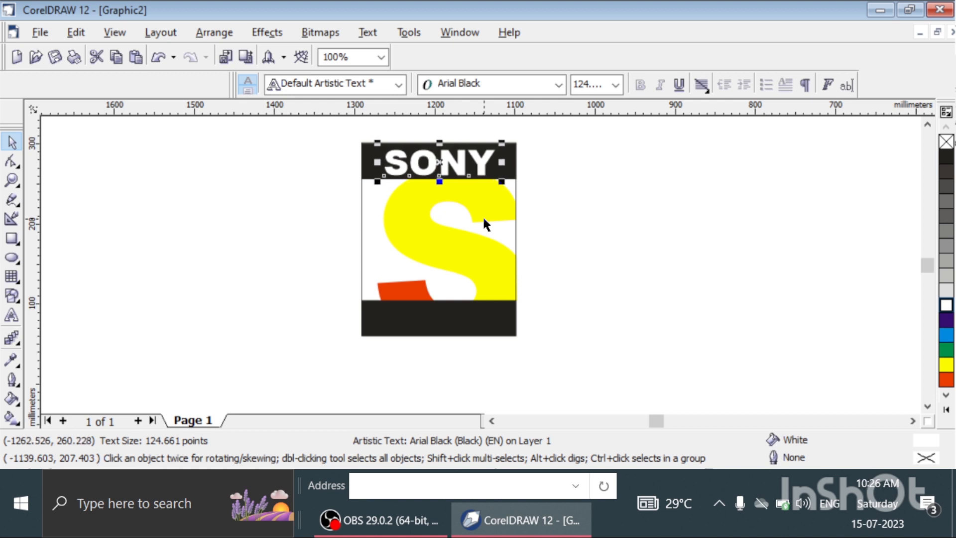
left_click(620, 268)
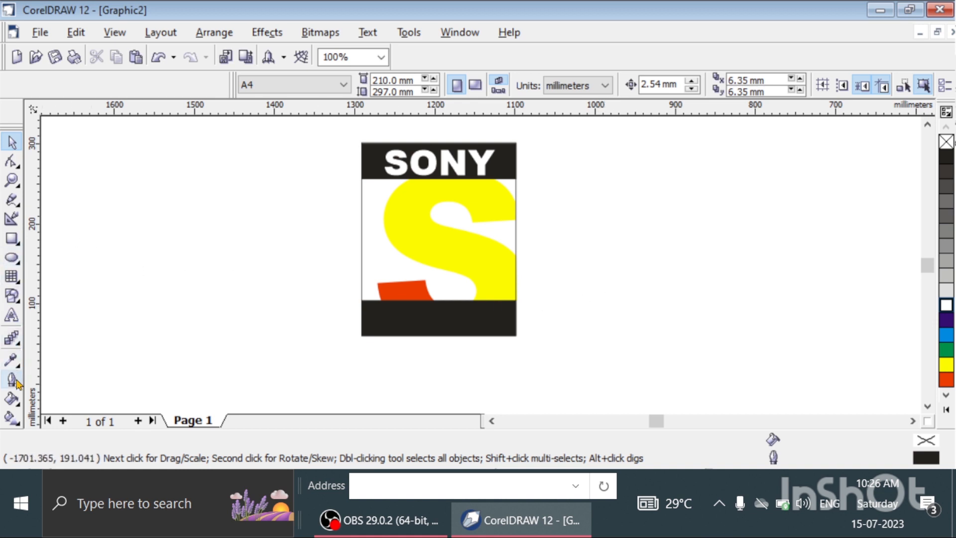
Add the artistic text MAX on the black rectangle below the S.
left_click(12, 315)
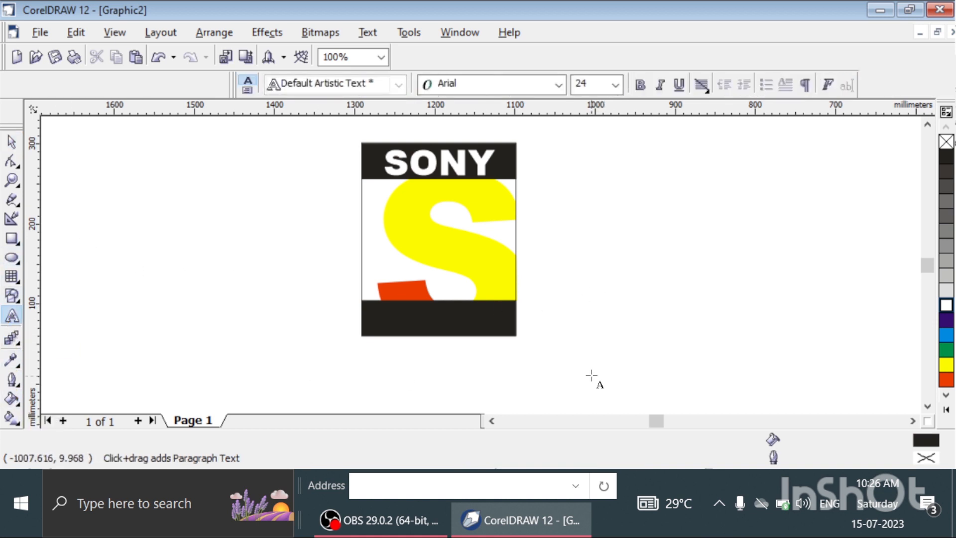
left_click(401, 319)
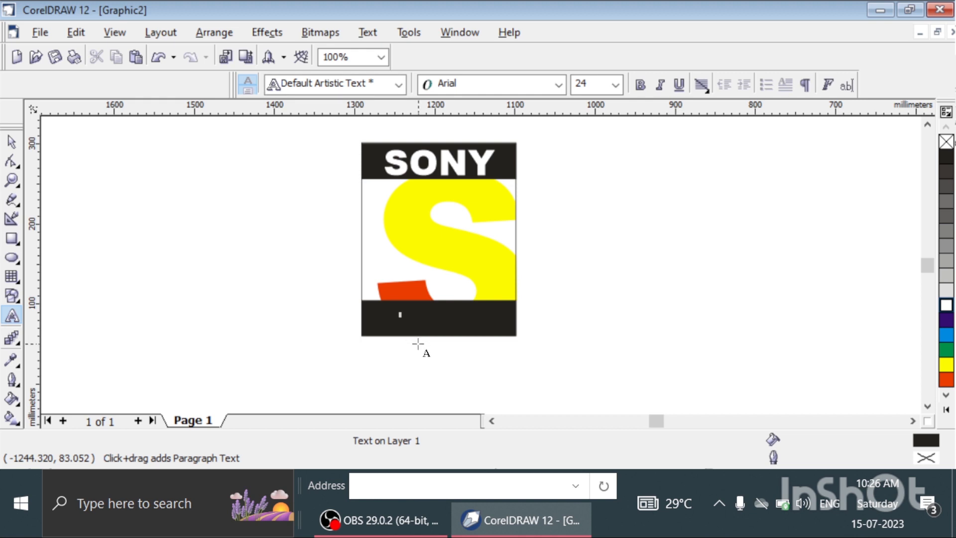
type("M")
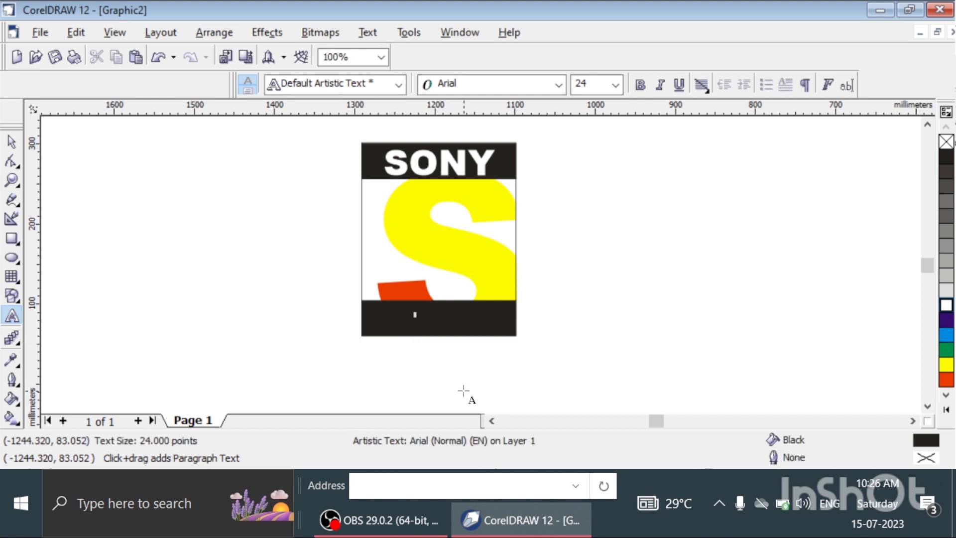
left_click(12, 142)
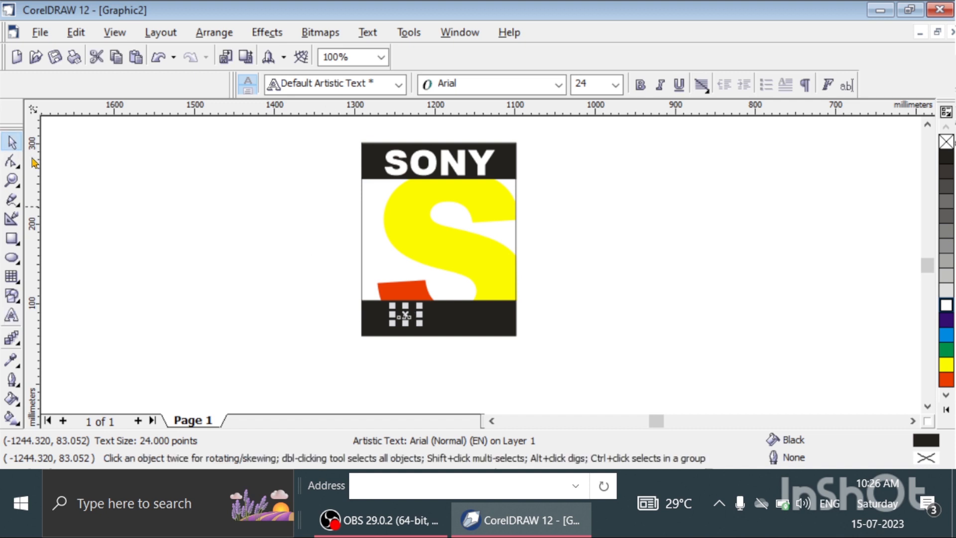
Format the MAX text in Arial Black, enlarged to about 109 points, with a yellow fill.
left_click_drag(420, 323, 493, 341)
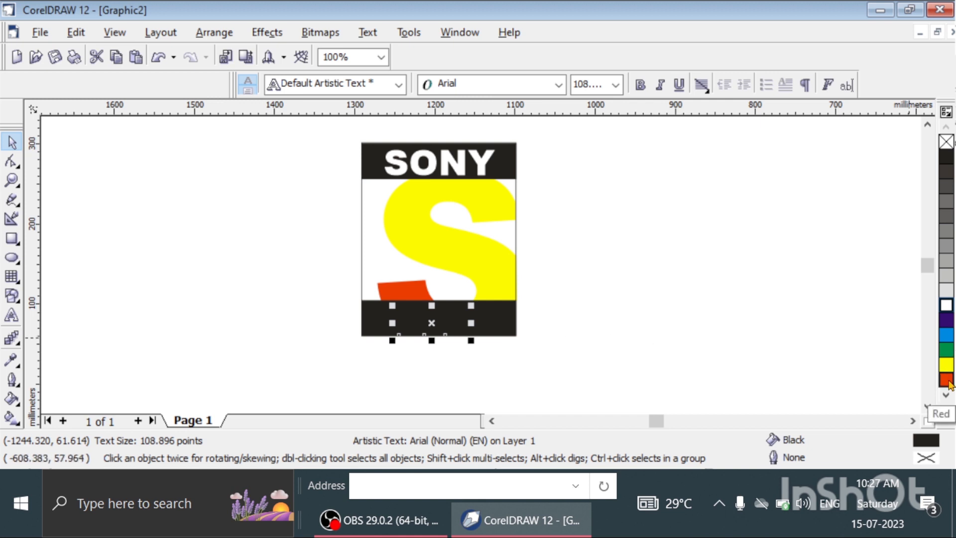
left_click(946, 365)
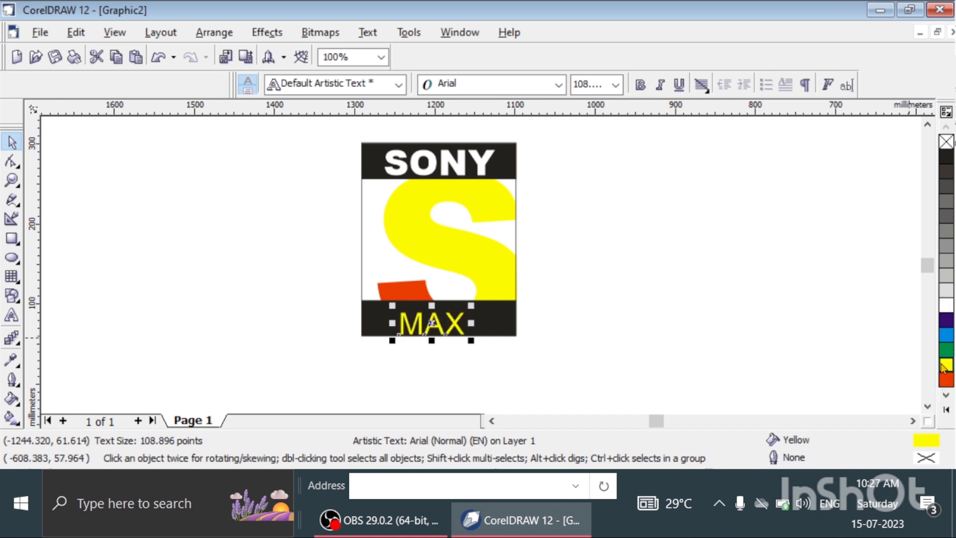
left_click(558, 85)
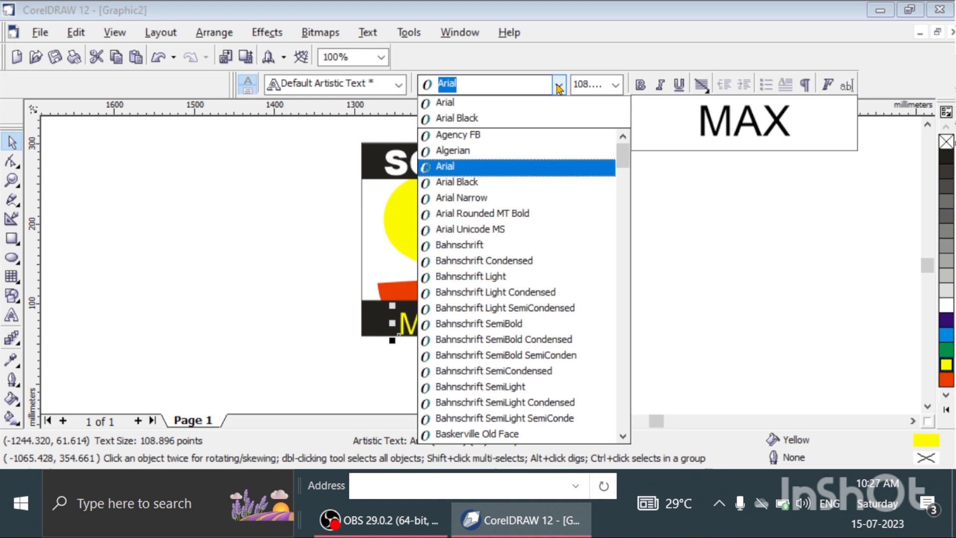
left_click(485, 181)
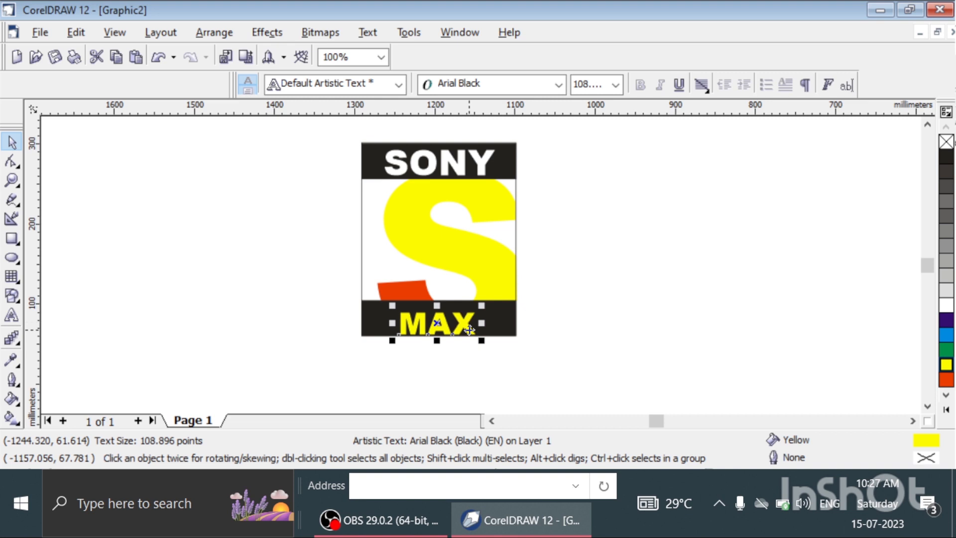
Nudge the MAX text about 12.7 mm right and 5 mm up so it sits within the lower black rectangle.
key("Right")
key("Right")
key("Right")
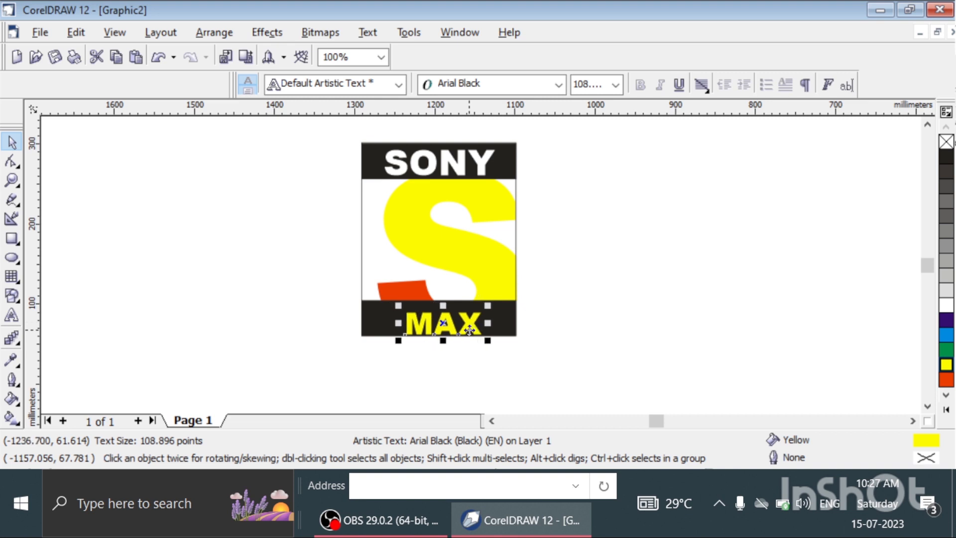
key("Left")
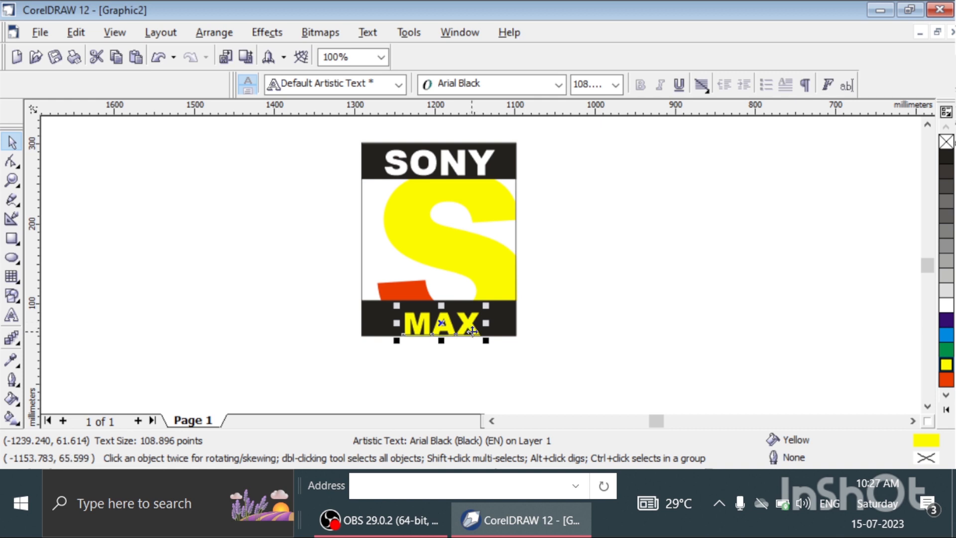
key("Up")
key("Up")
key("Right")
key("Right")
key("Right")
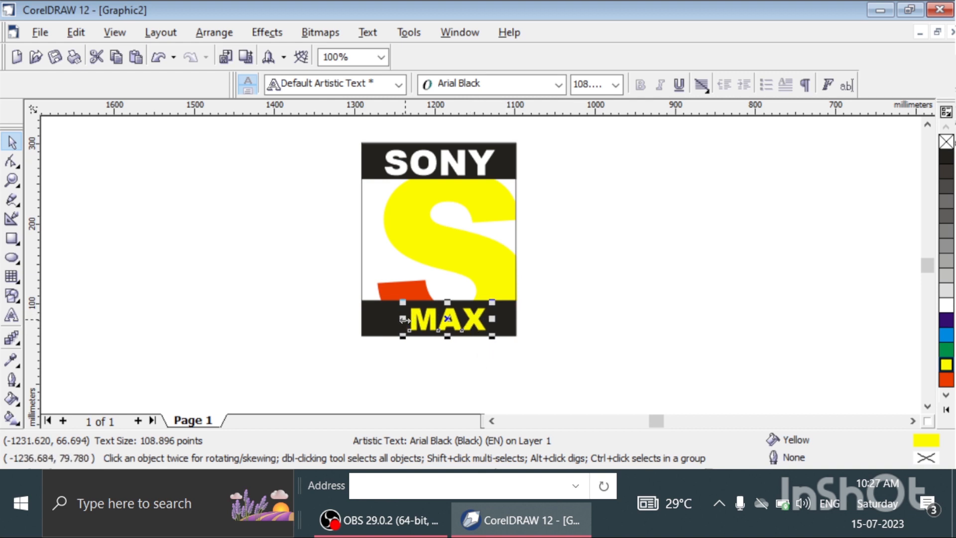
Stretch the MAX and SONY texts horizontally on both sides so each spans most of its black rectangle's width.
left_click_drag(405, 319, 393, 319)
left_click_drag(493, 318, 508, 319)
left_click(501, 163)
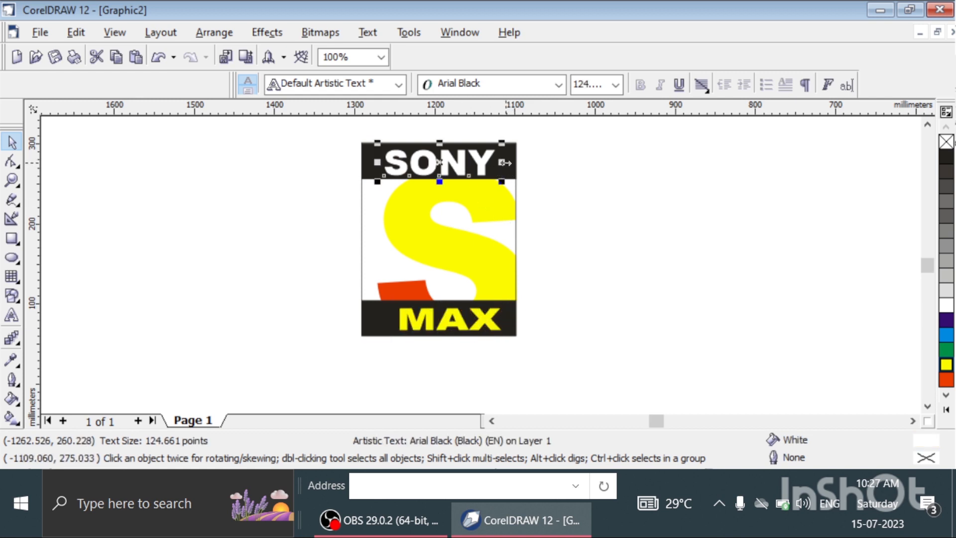
left_click_drag(502, 163, 511, 163)
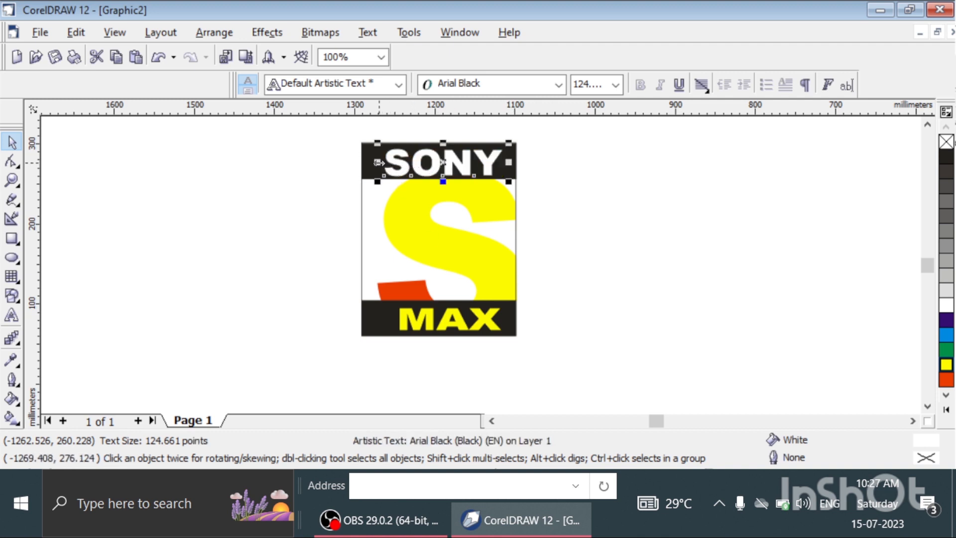
left_click_drag(379, 164, 368, 161)
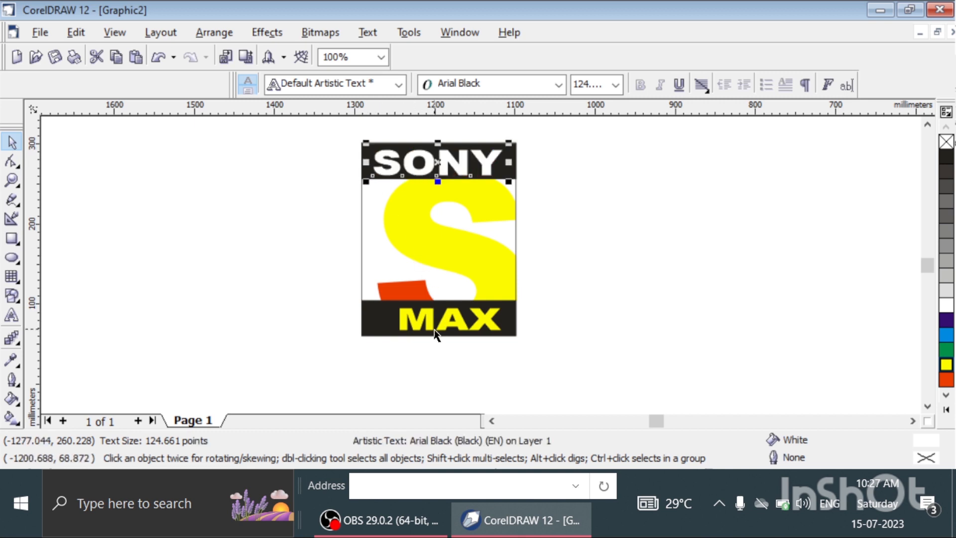
left_click(426, 317)
left_click_drag(391, 319, 377, 319)
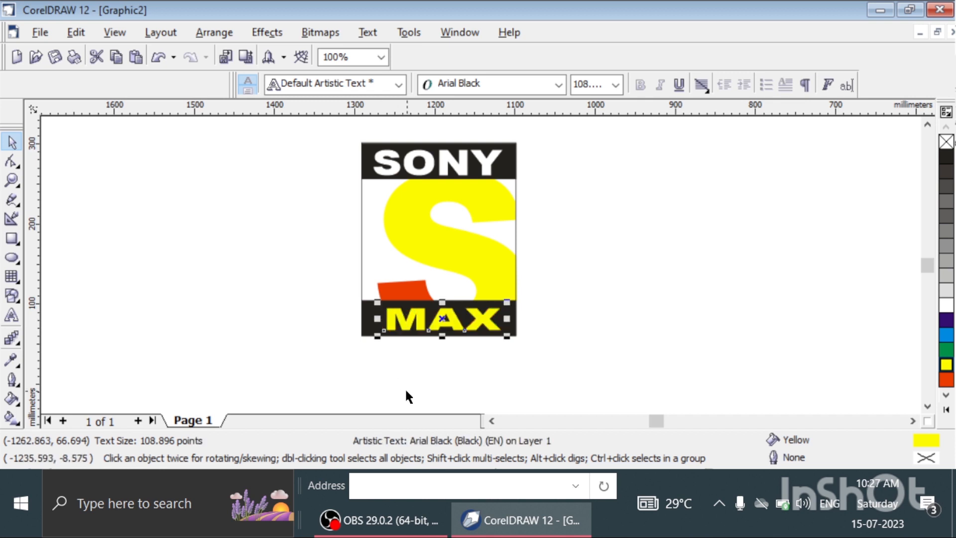
Nudge the MAX text about 5 mm left within the lower black rectangle and deselect it.
key("Left")
key("Left")
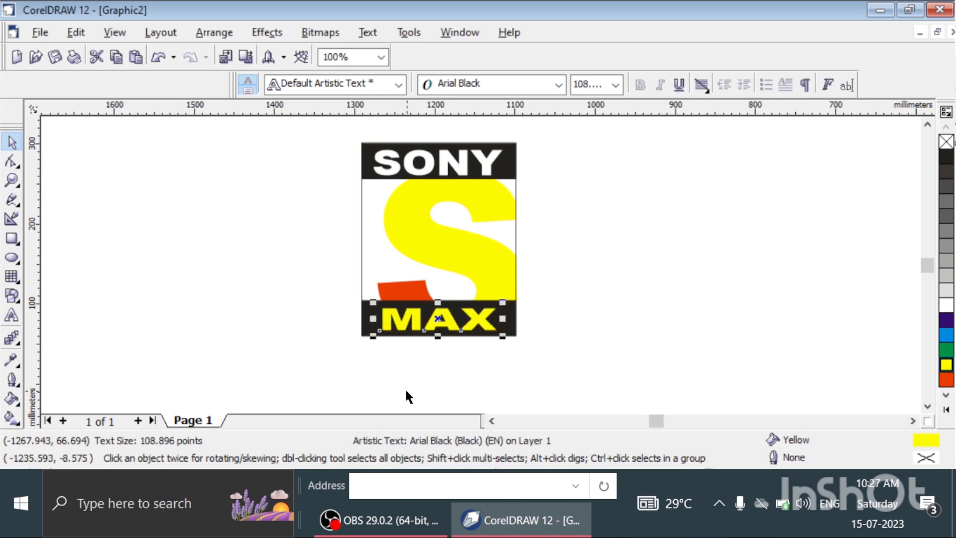
left_click(406, 391)
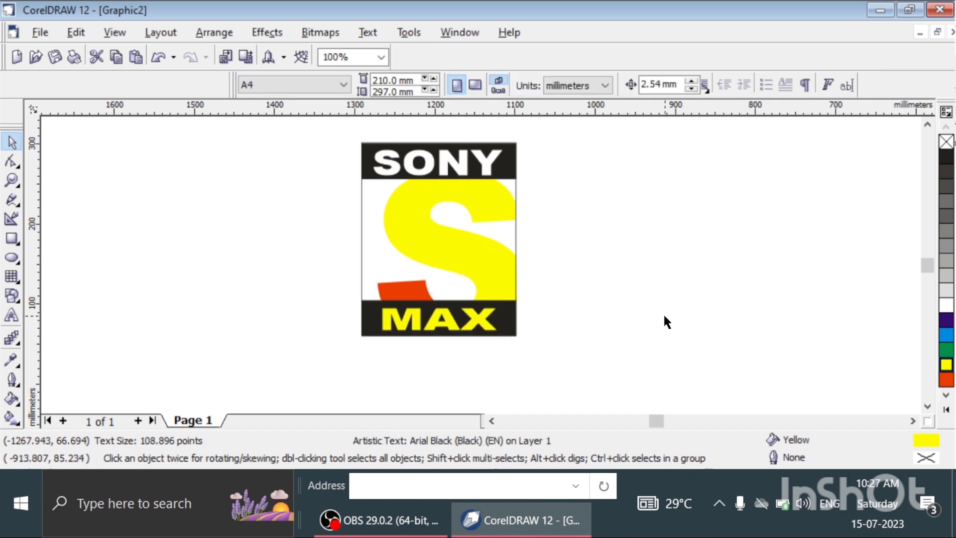
Examine the logo at 150% zoom, from the SONY bar down to the MAX bar, with nothing left selected.
left_click(438, 234)
scroll(439, 232, "up", 2)
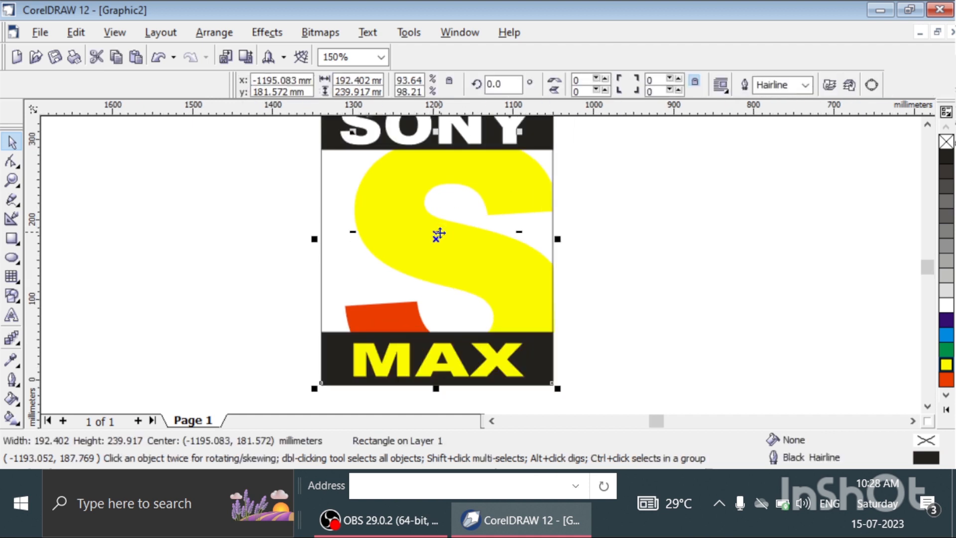
scroll(438, 232, "down", 1)
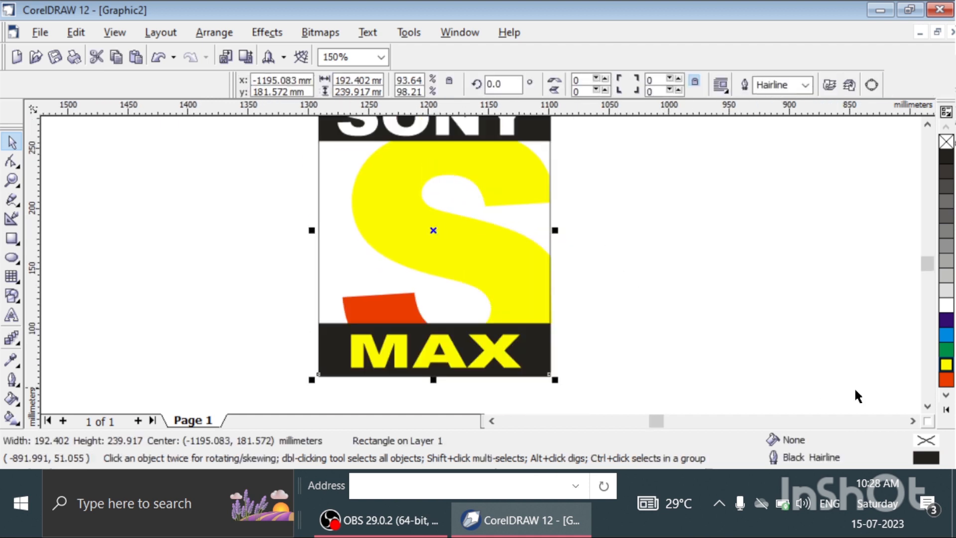
left_click(926, 124)
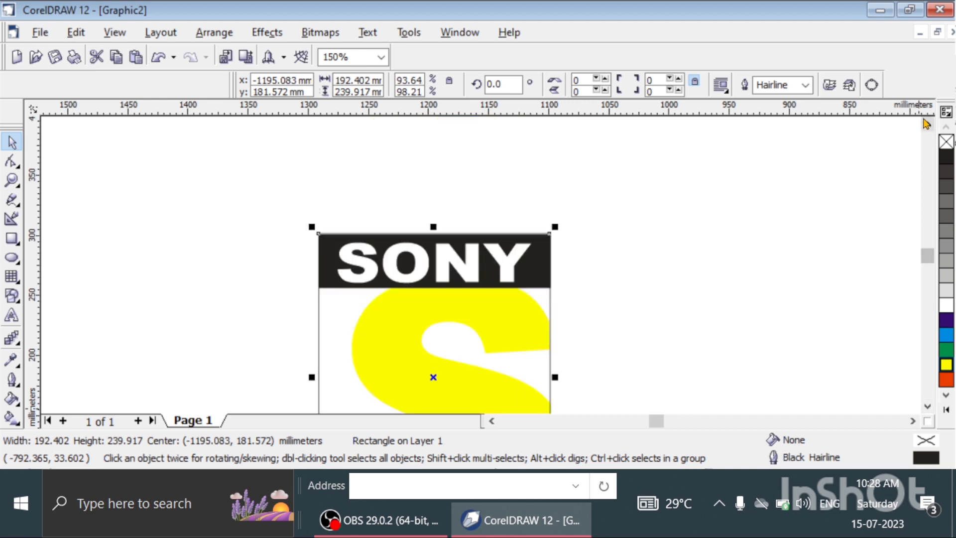
left_click(927, 405)
left_click(932, 405)
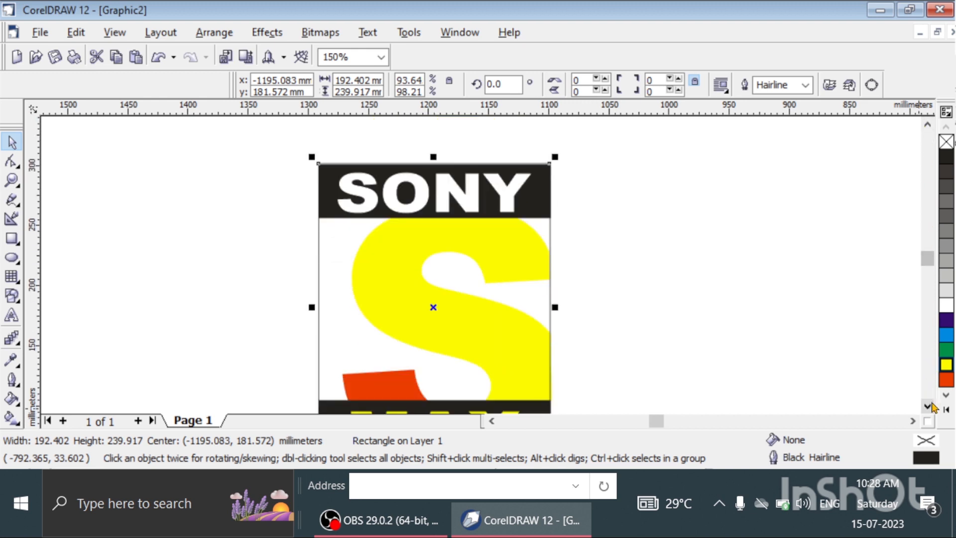
left_click(931, 405)
left_click(639, 318)
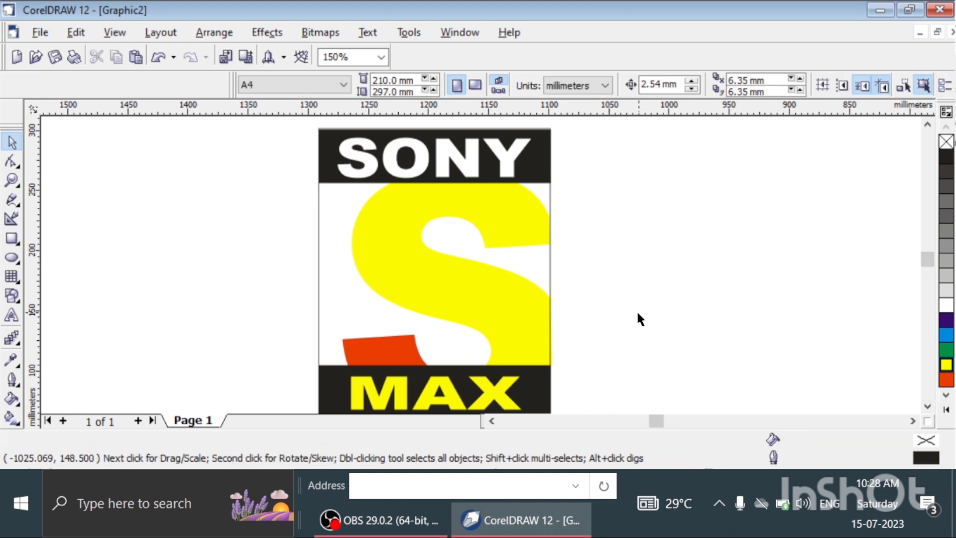